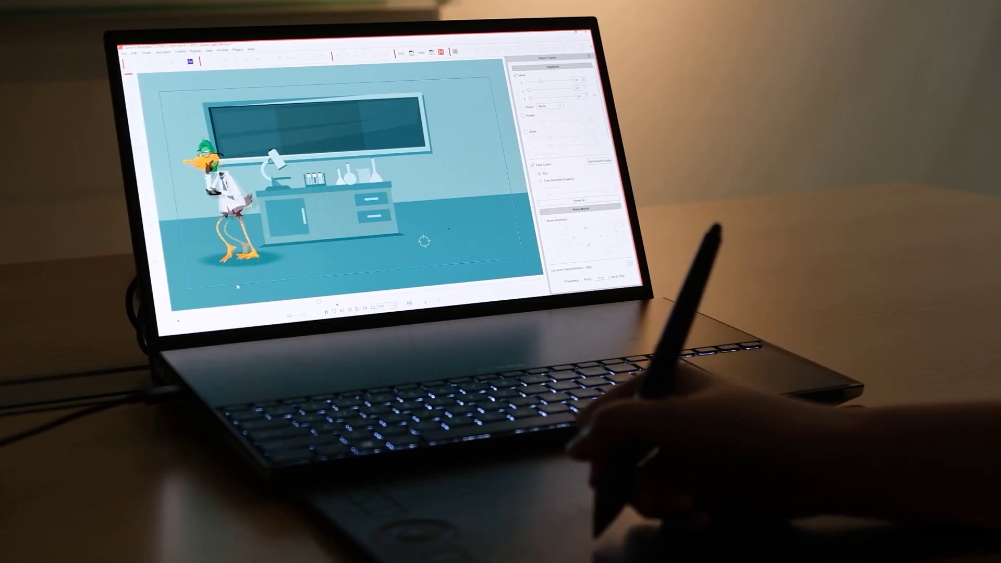
Step: Preview the skier bobbing with Move Amplitude Y from -2.0 to 2.0 over a 12-frame loop
drag(237, 286, 315, 284)
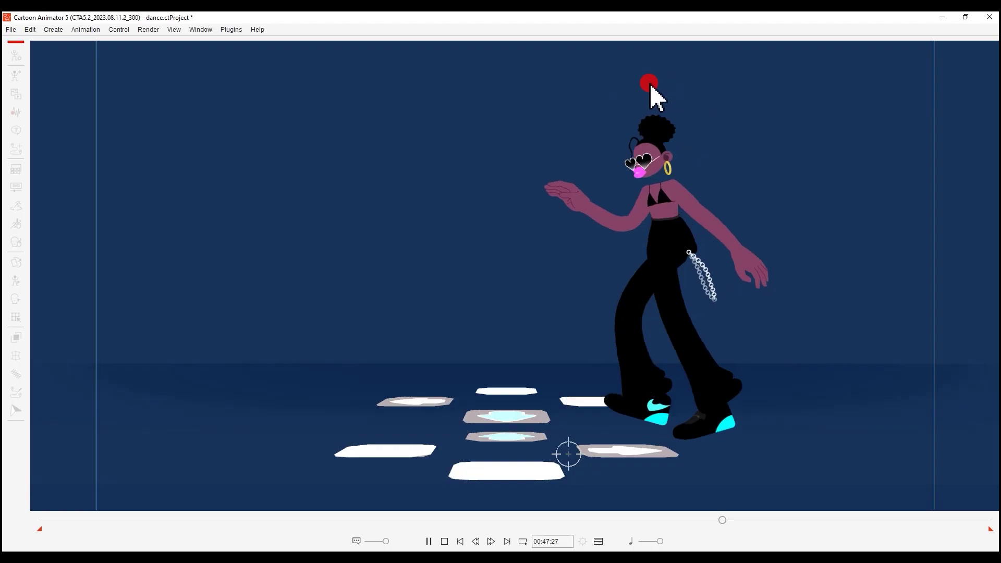
mouse_move(650, 85)
mouse_down()
mouse_move(596, 86)
mouse_move(708, 85)
mouse_move(593, 86)
mouse_move(706, 86)
mouse_up()
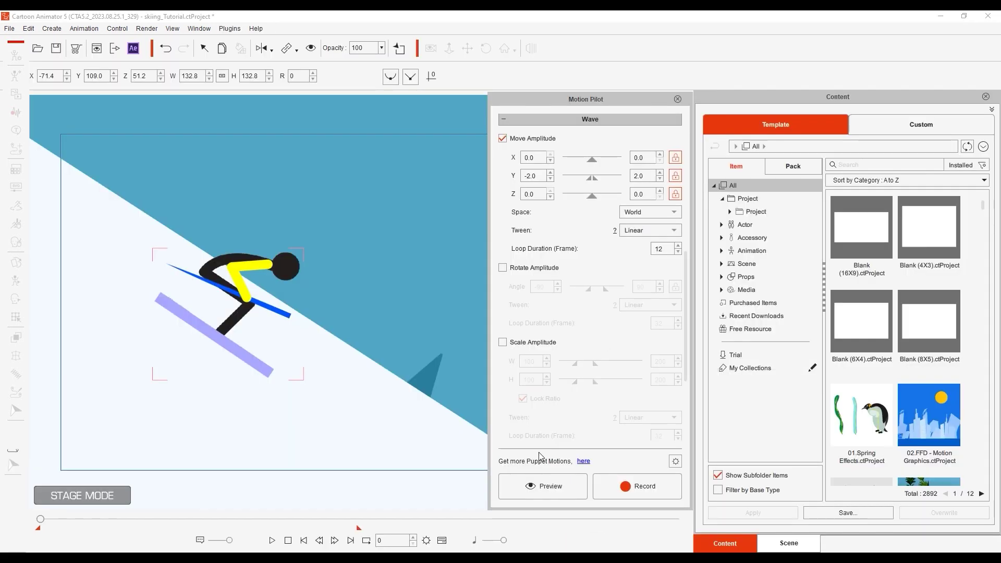
click(543, 486)
key(space)
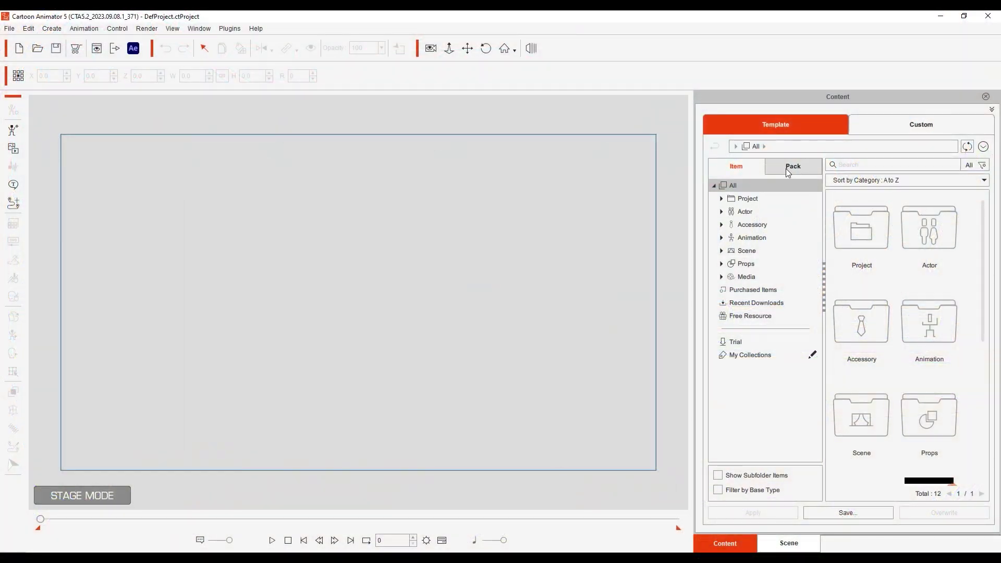
Step: Open Pack > Free Resource > Puppet & Path and preview Jowl and the phoenix following the mouse
click(789, 170)
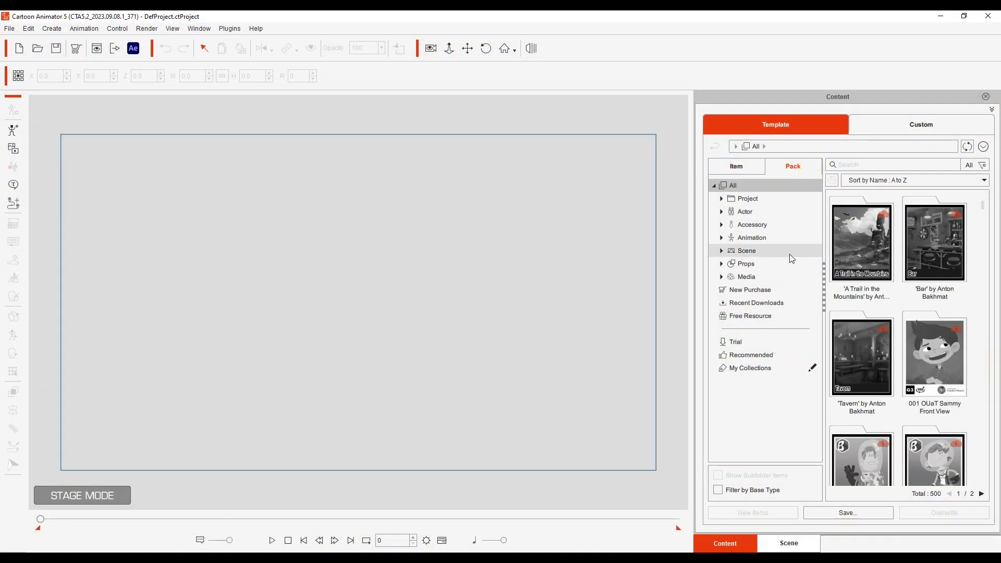
click(774, 316)
click(958, 349)
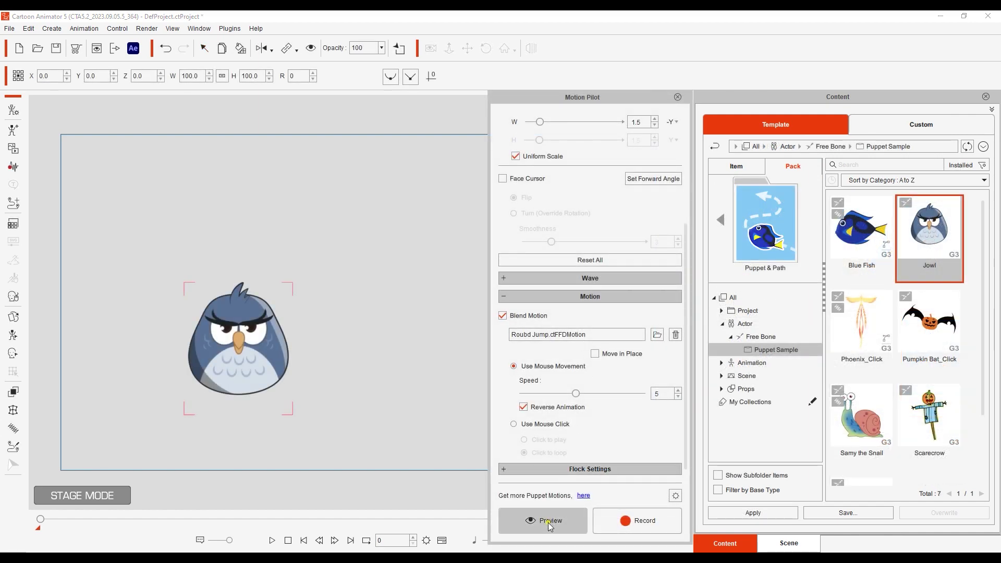
click(549, 521)
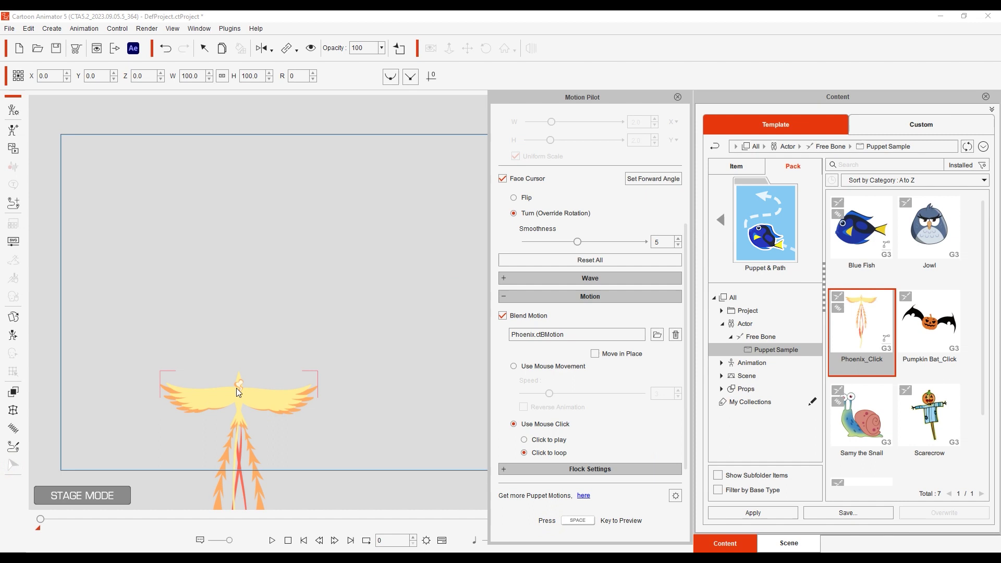
key(space)
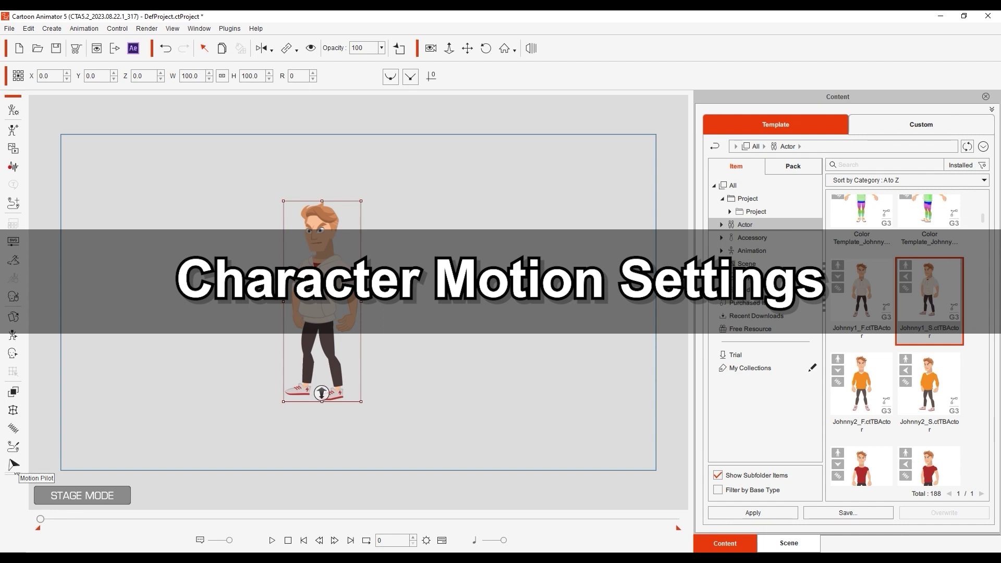
Step: Set Motion Pilot to Move X 1.0, Y 0.0, with Face Cursor Flip, and preview it
click(14, 465)
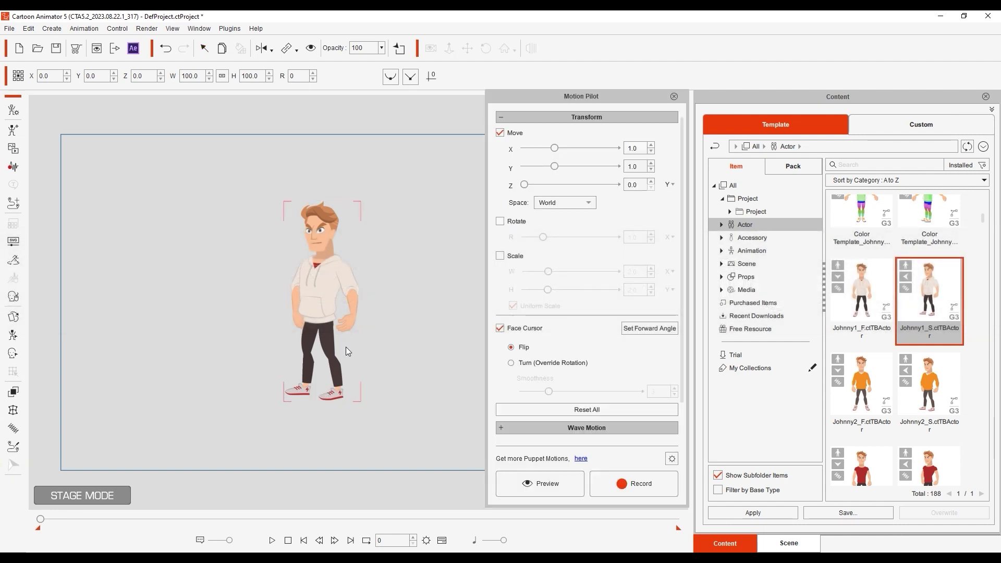
click(567, 487)
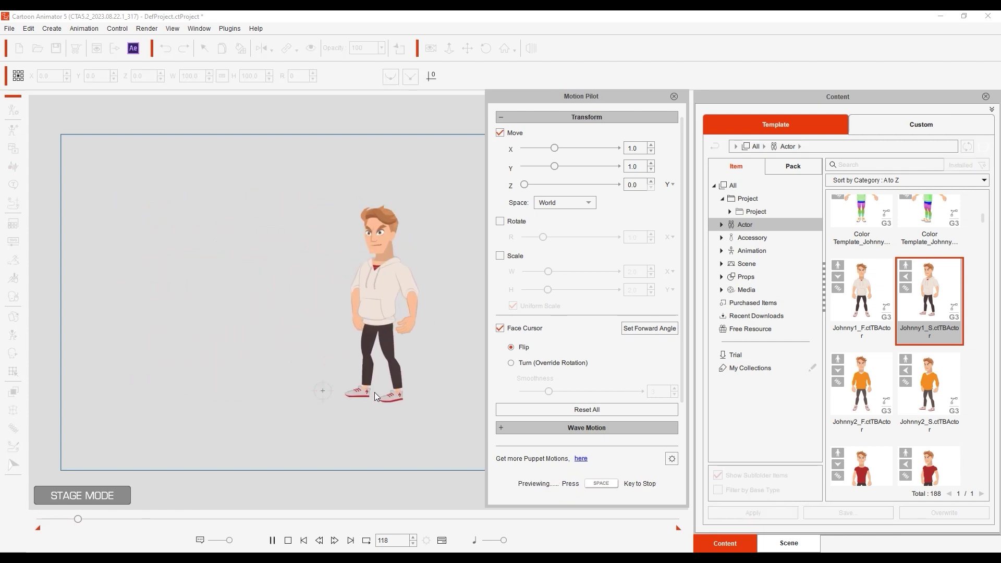
key(space)
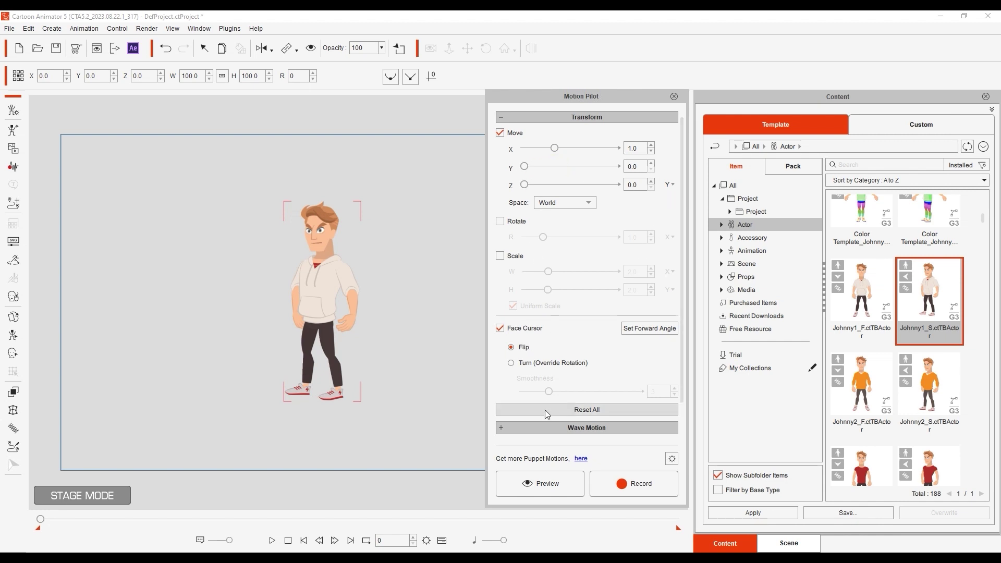
key(space)
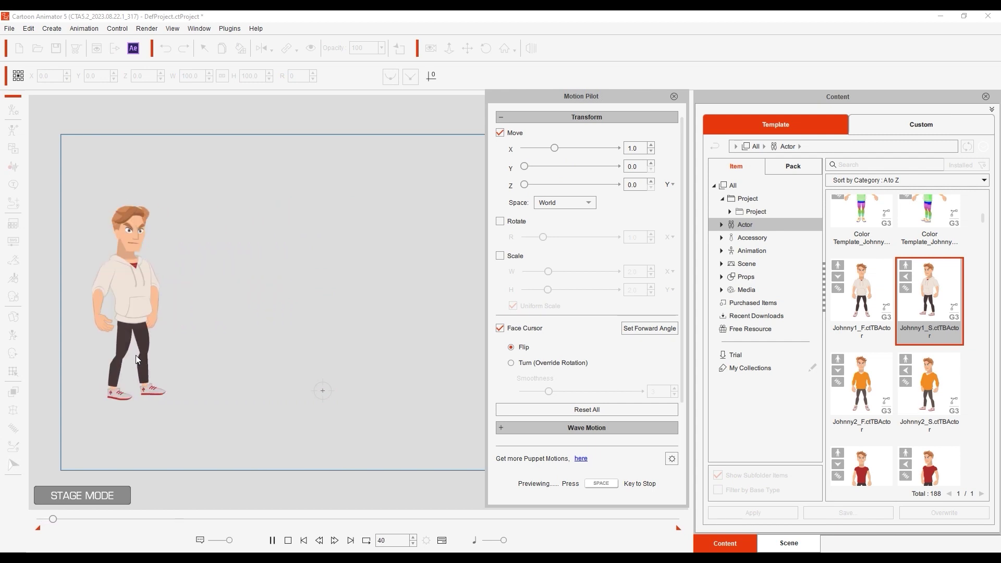
key(space)
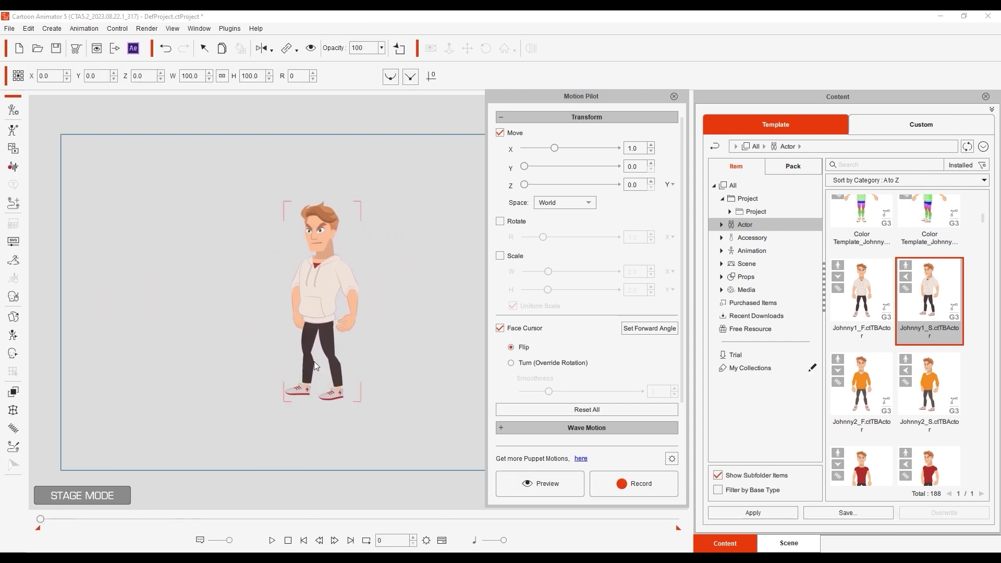
Step: Blend Walk(2L).ctBMotion into Motion Settings using mouse movement at speed 7, and preview the walk
drag(682, 151, 688, 222)
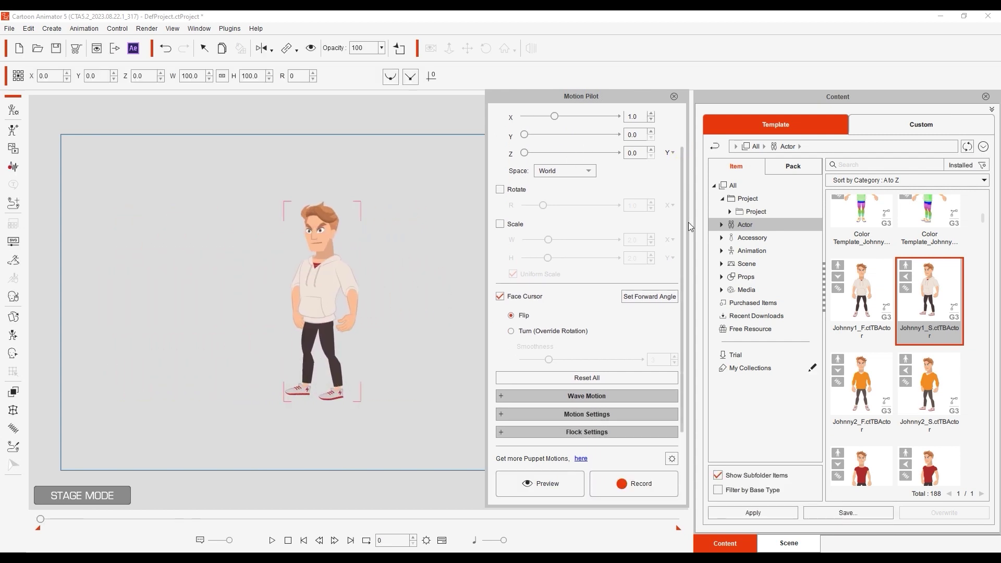
click(615, 415)
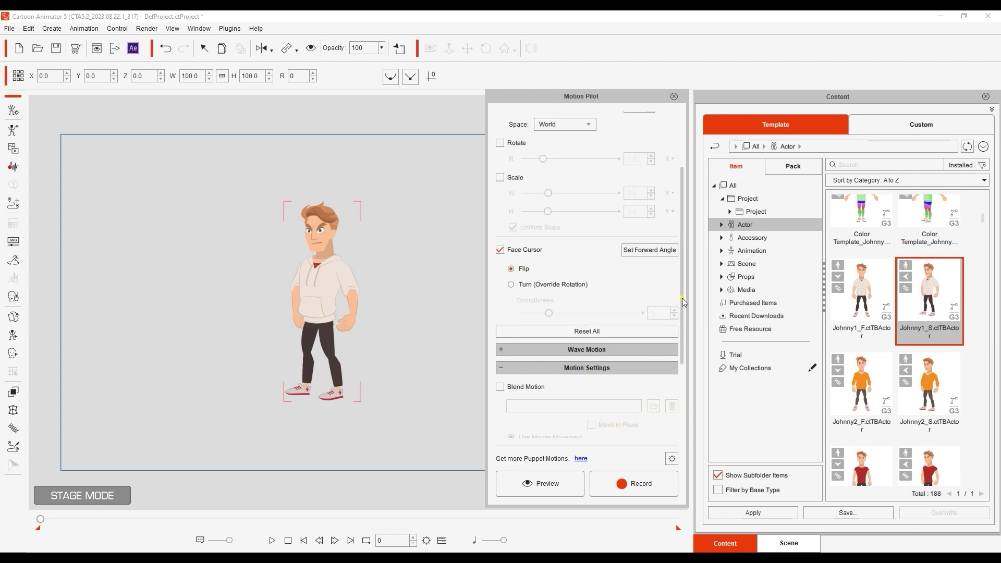
drag(682, 298, 681, 386)
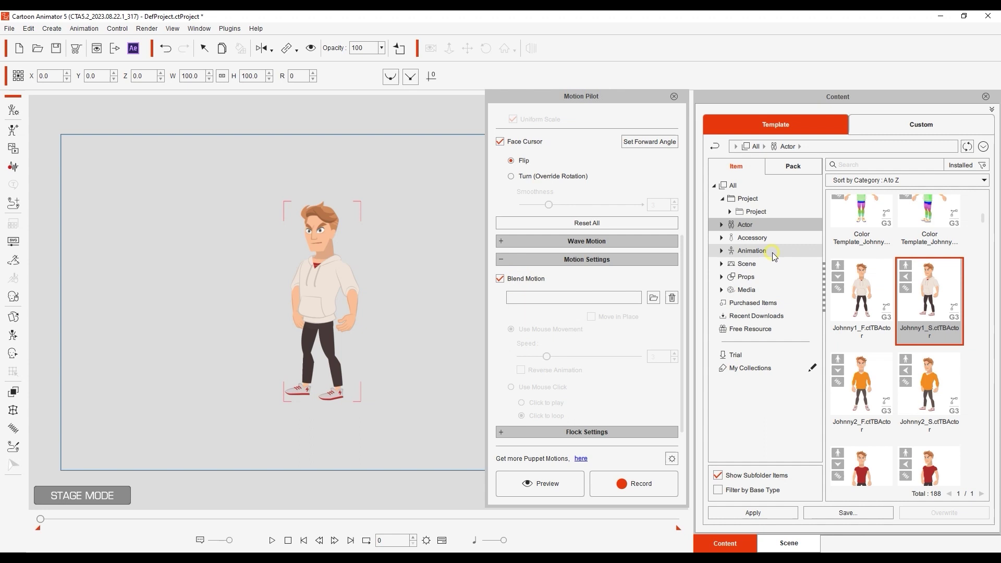
click(752, 251)
scroll(907, 312, down, 2)
drag(929, 302, 599, 305)
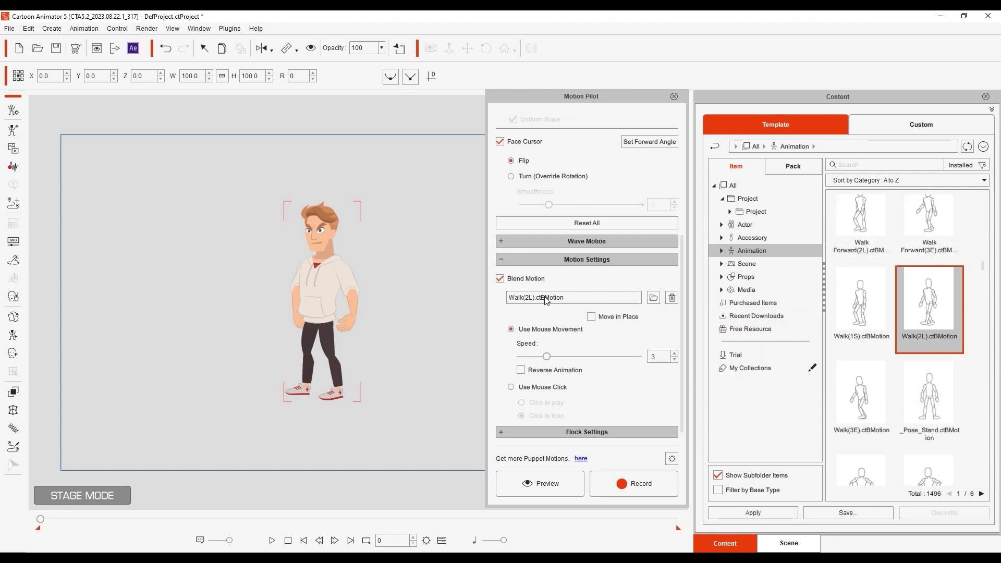
click(548, 485)
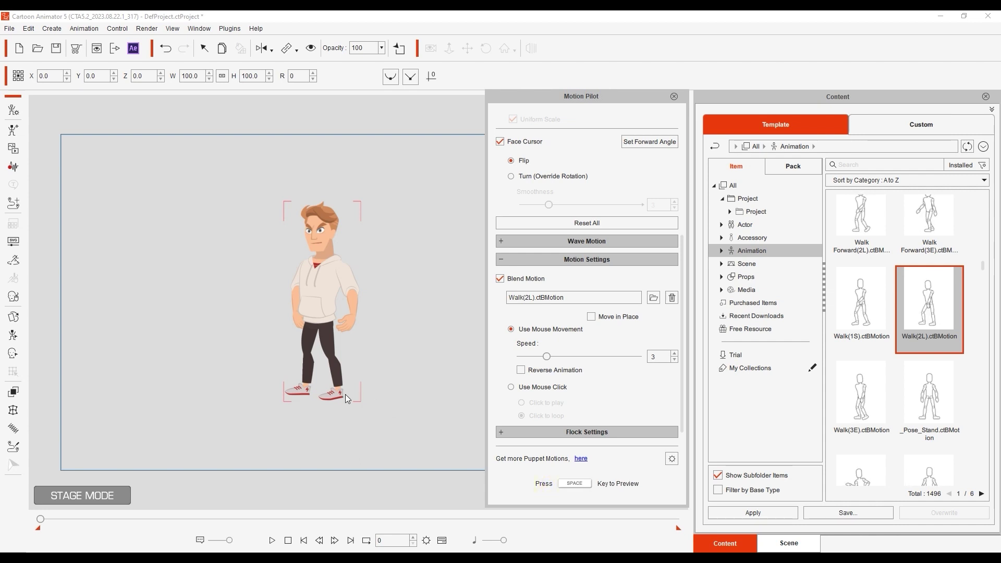
key(space)
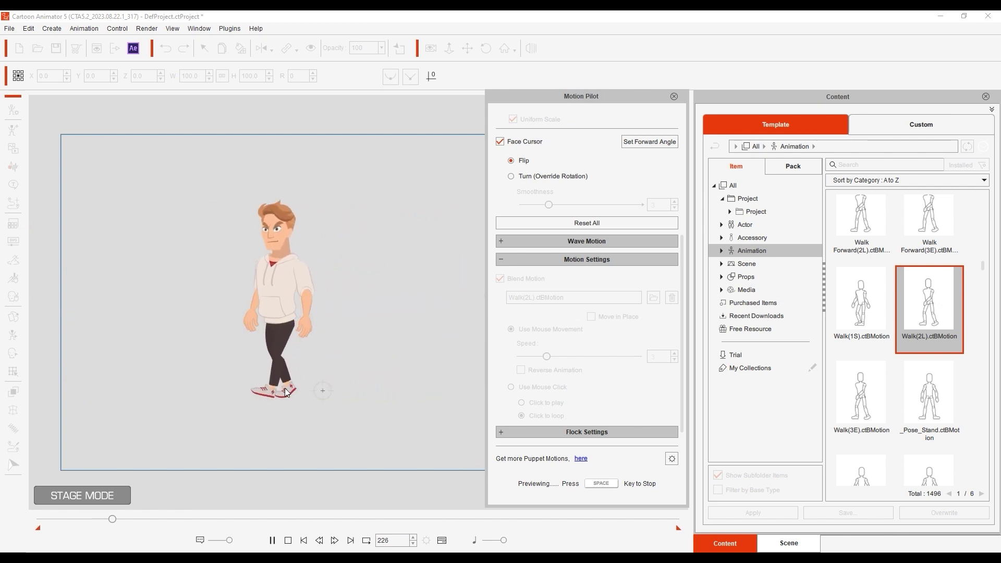
key(space)
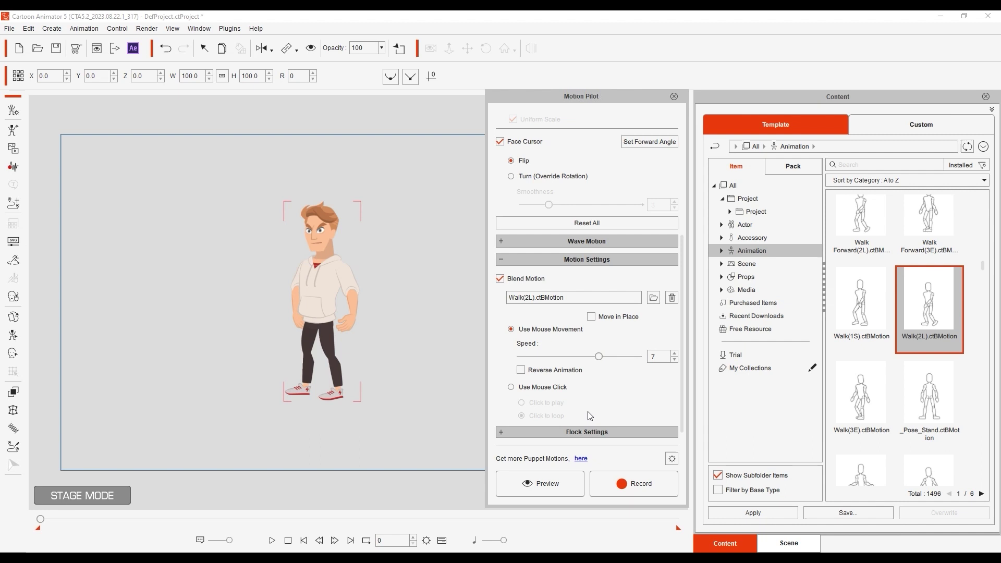
click(548, 483)
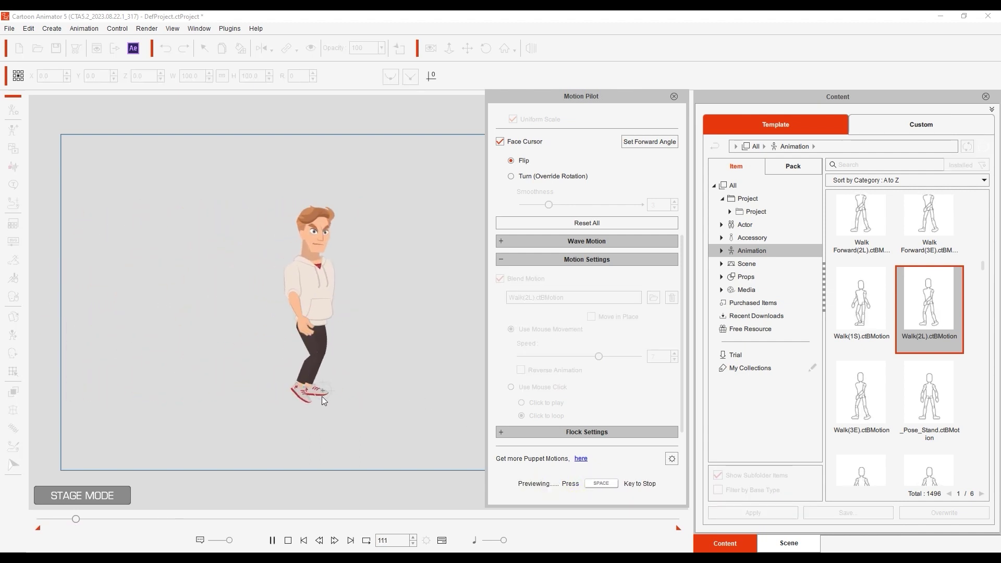
Step: Turn off Face Cursor and preview the walk without the actor turning toward the mouse
key(space)
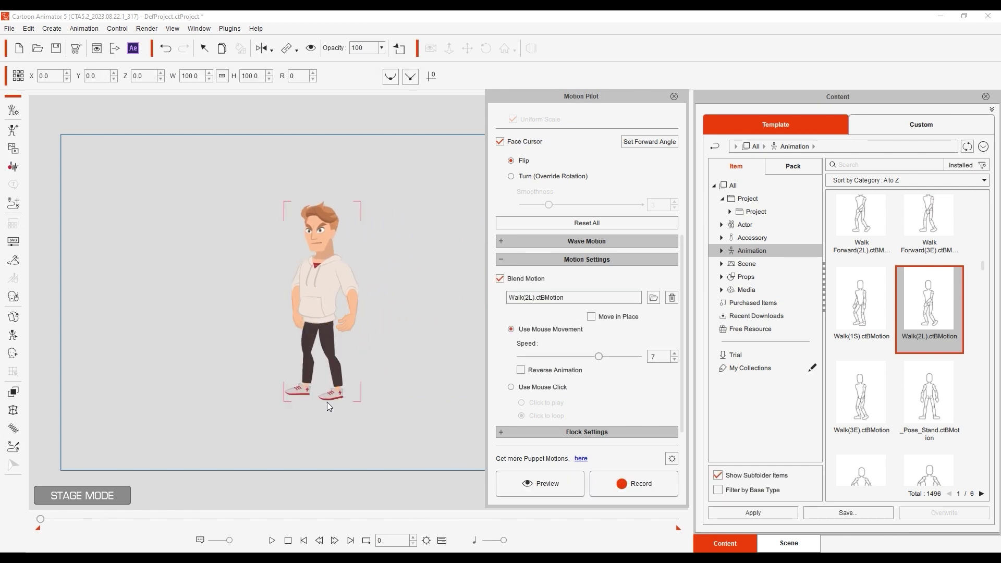
scroll(626, 234, up, 3)
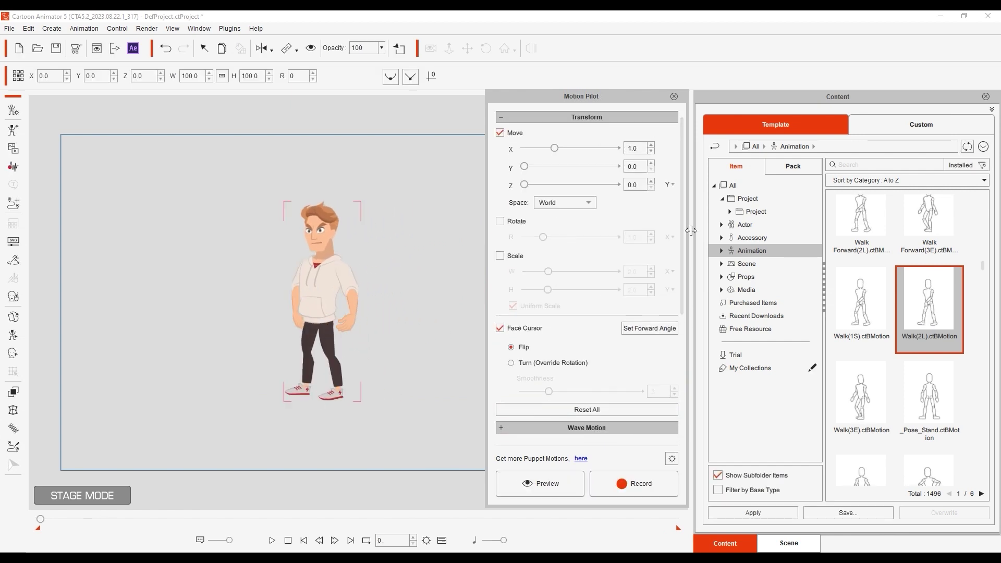
click(500, 328)
click(537, 484)
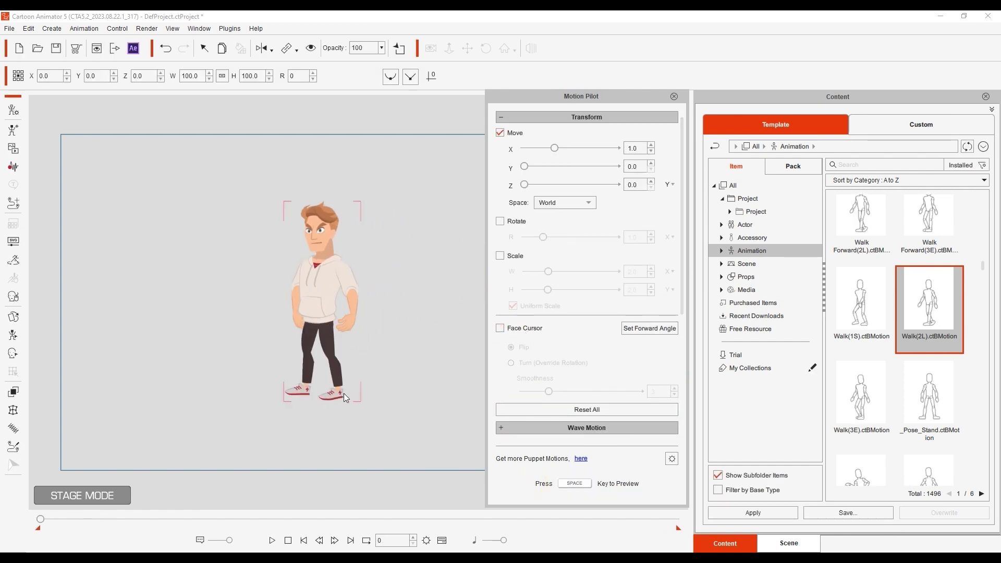
key(space)
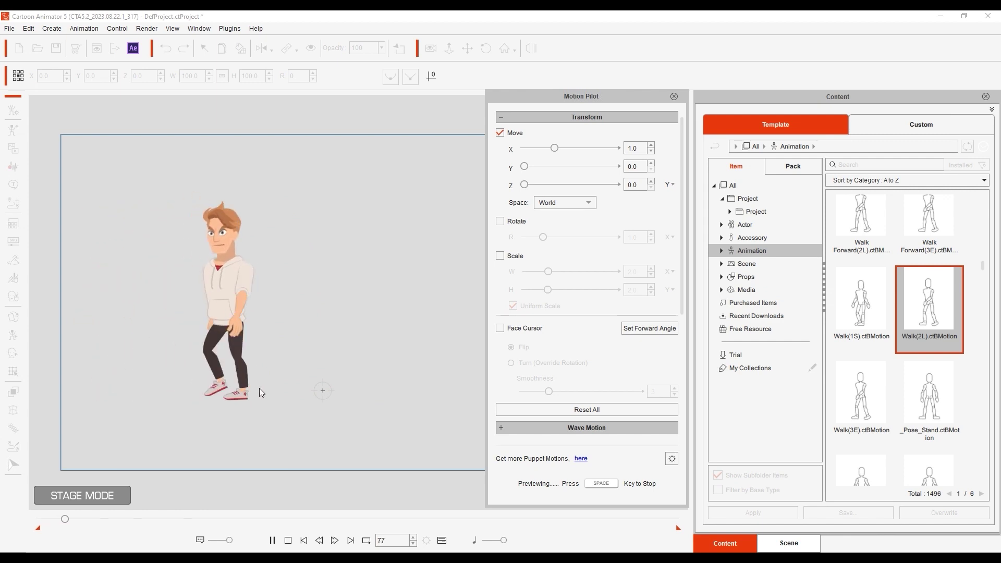
key(space)
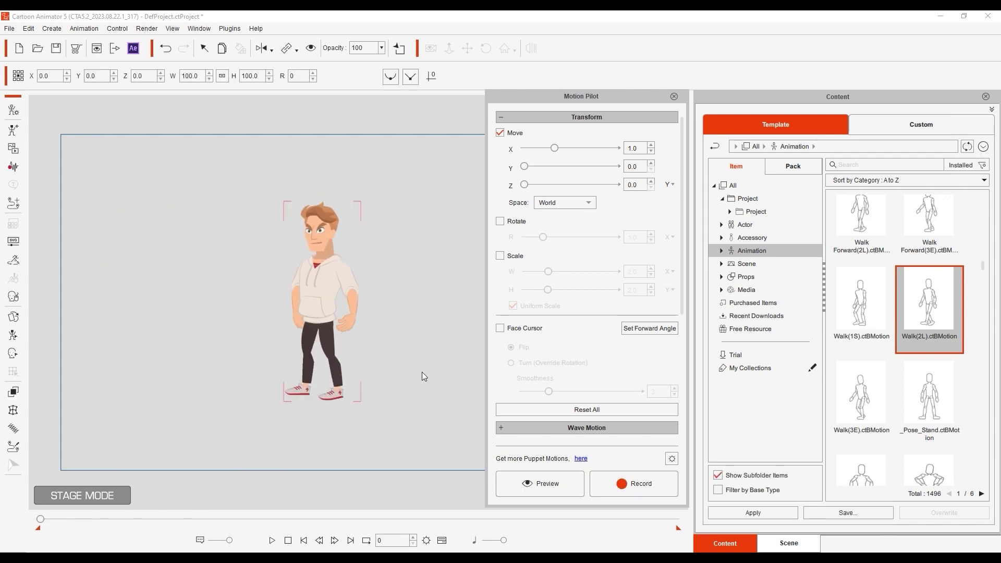
Step: Play the Walk(2L) blend in reverse and preview it
drag(681, 223, 690, 357)
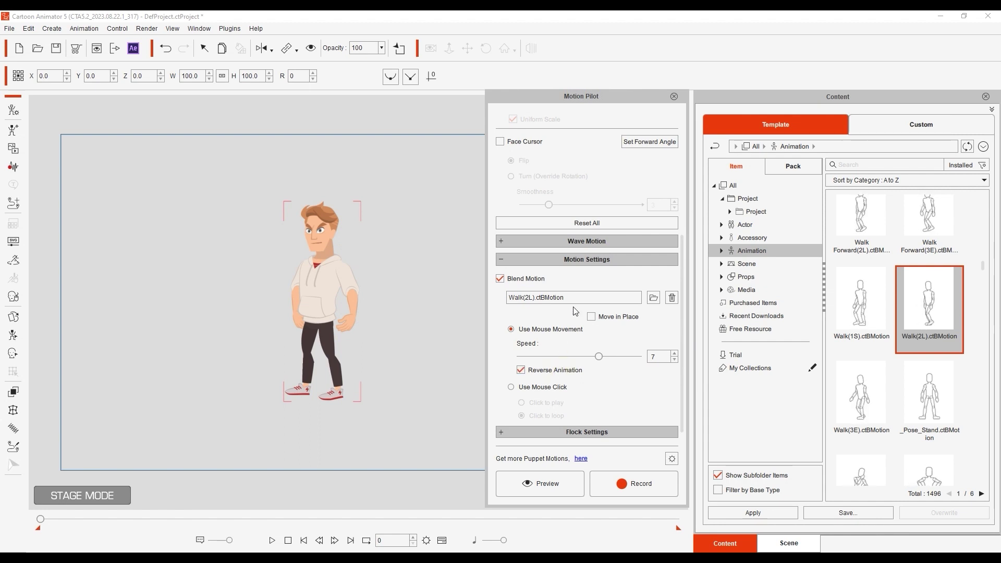
key(space)
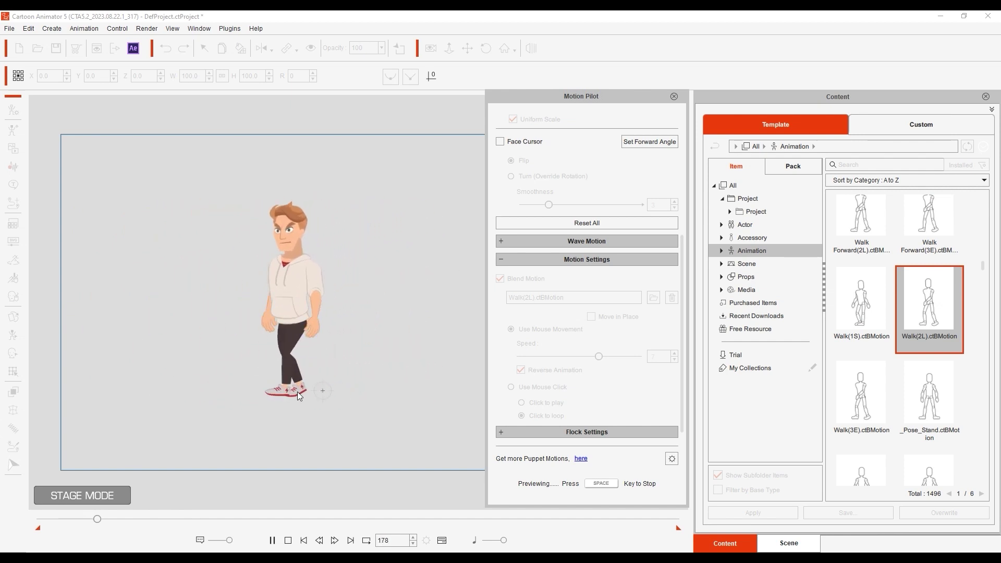
key(space)
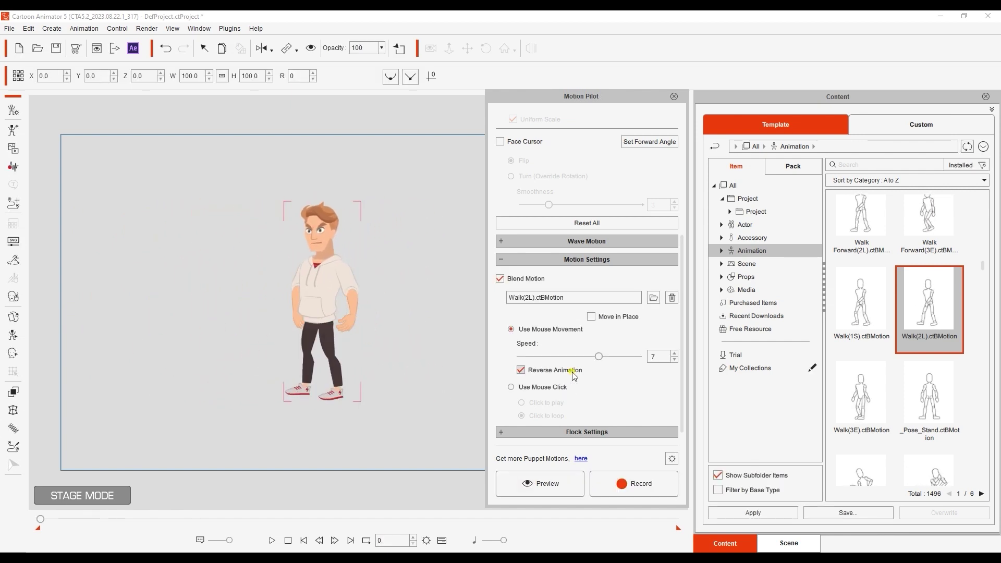
Step: Turn off Reverse Animation, switch the walk to Use Mouse Click, and preview it
click(526, 142)
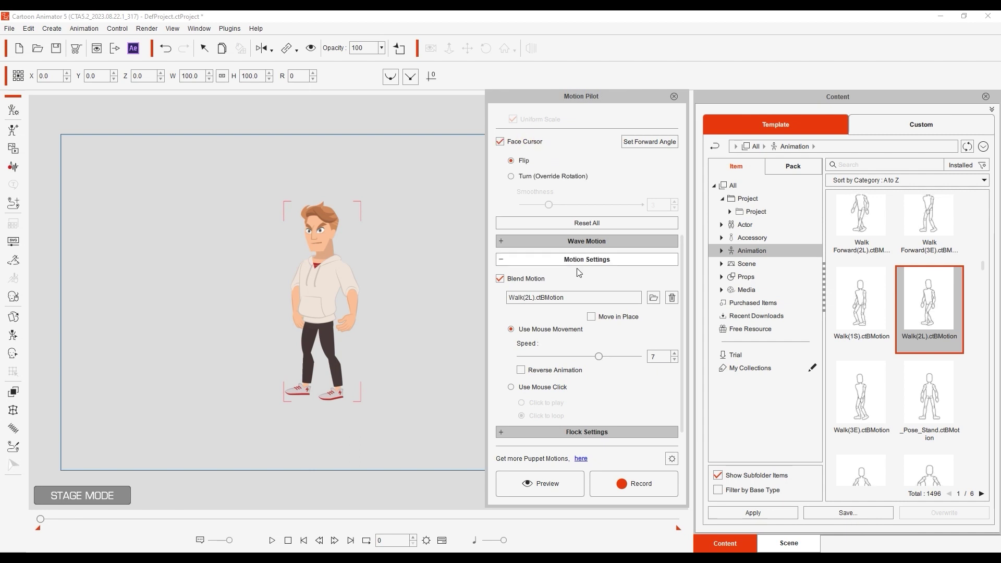
click(547, 389)
click(527, 483)
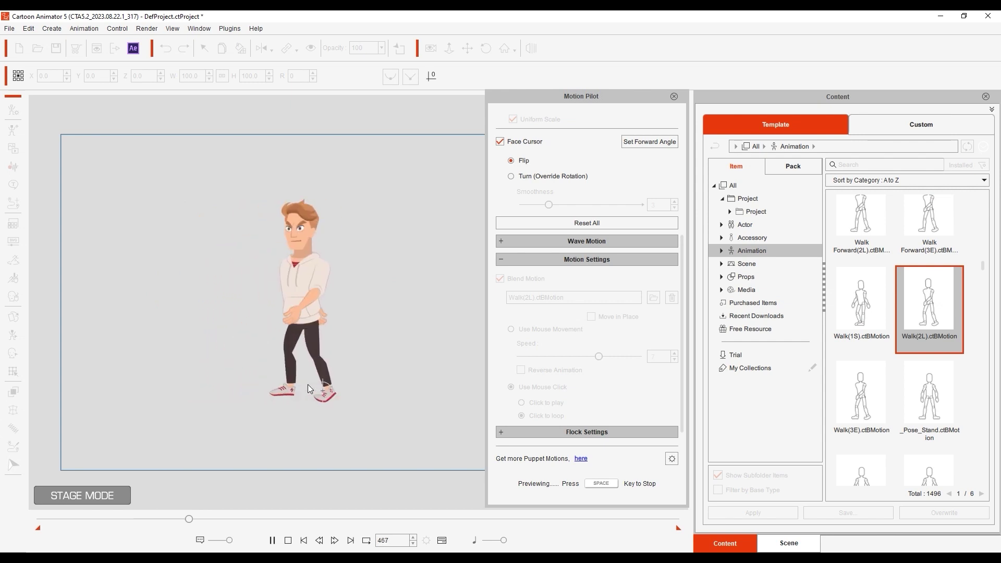
key(space)
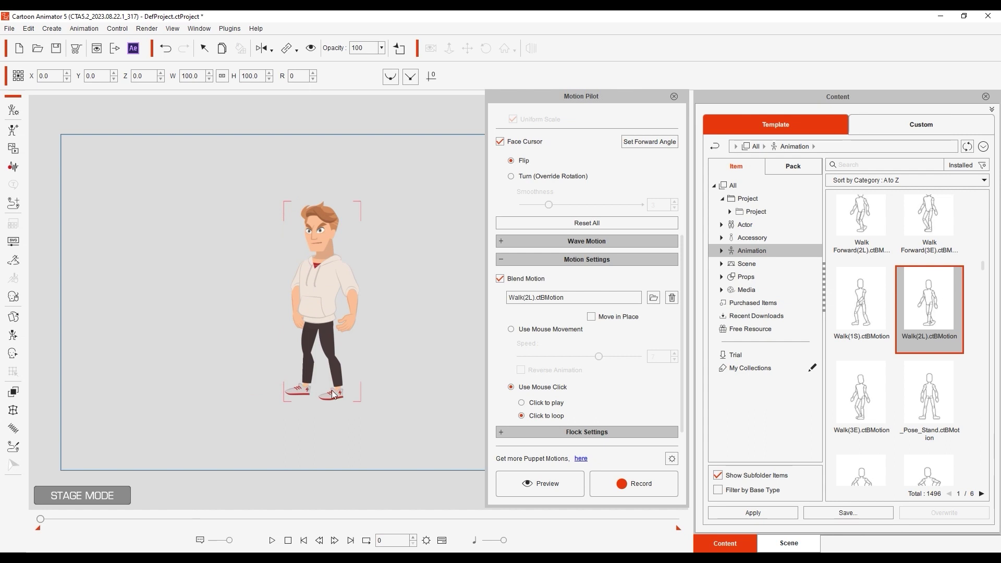
Step: Make each click play the walk once, and test by clicking the stage during preview
click(546, 402)
click(549, 475)
key(space)
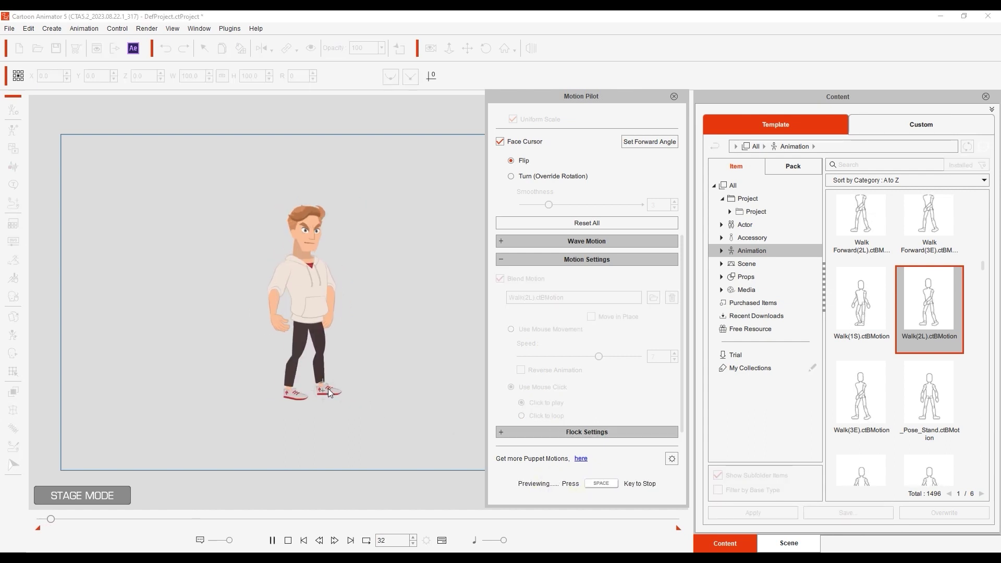
click(315, 389)
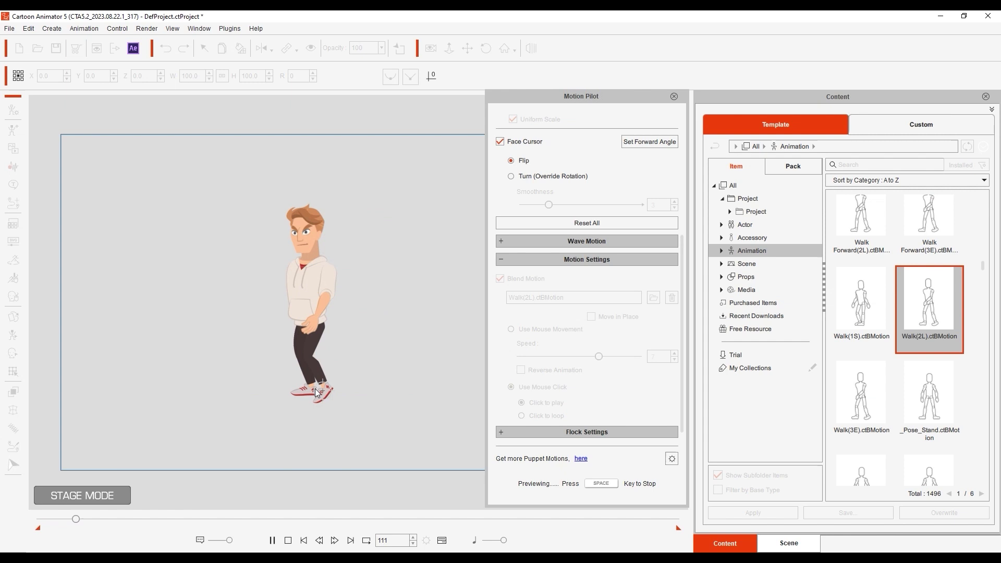
Step: Stop the preview and drag Run Forward(2L) from the Animation list onto Blend Motion
key(space)
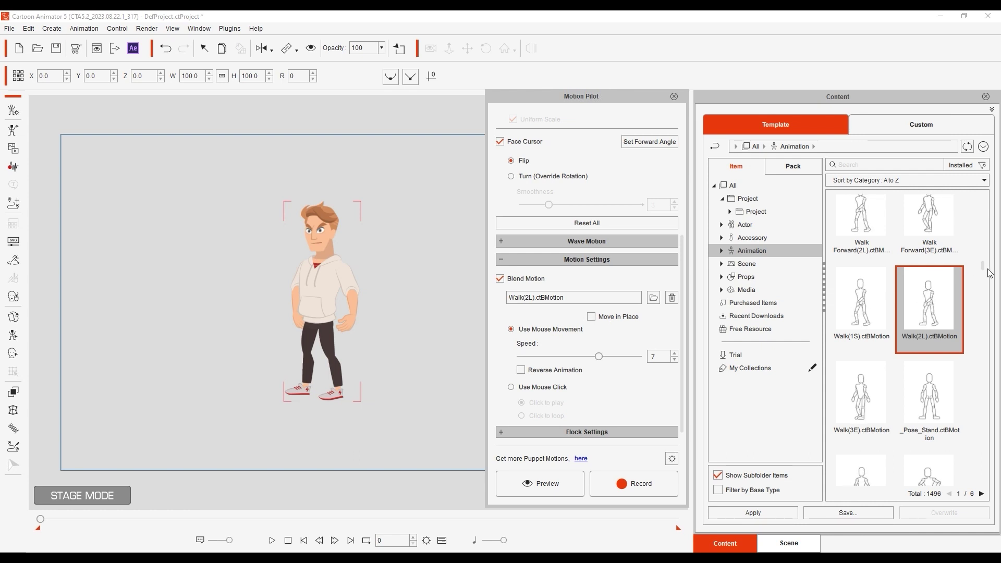
drag(988, 270, 989, 250)
scroll(991, 254, down, 1)
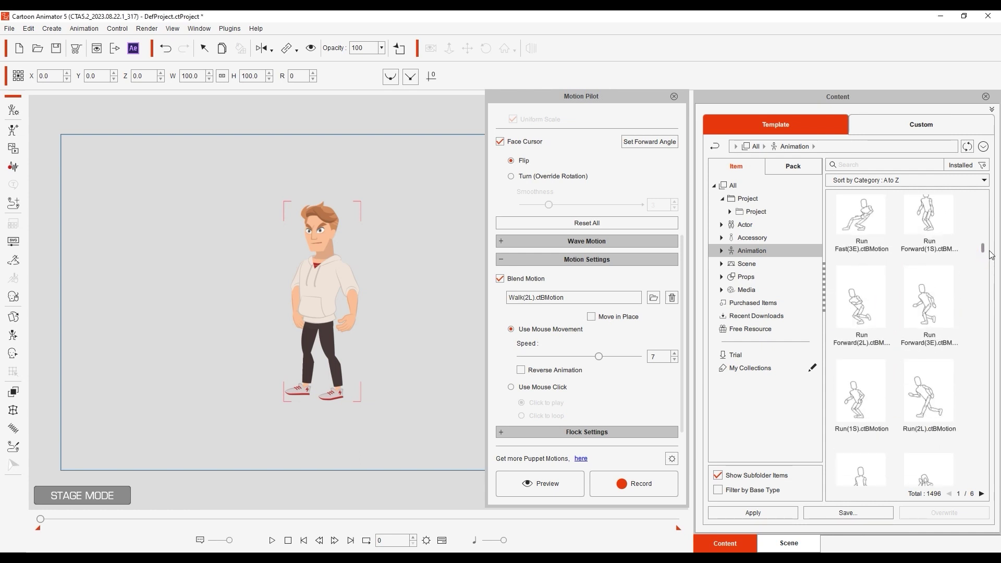
drag(876, 308, 607, 302)
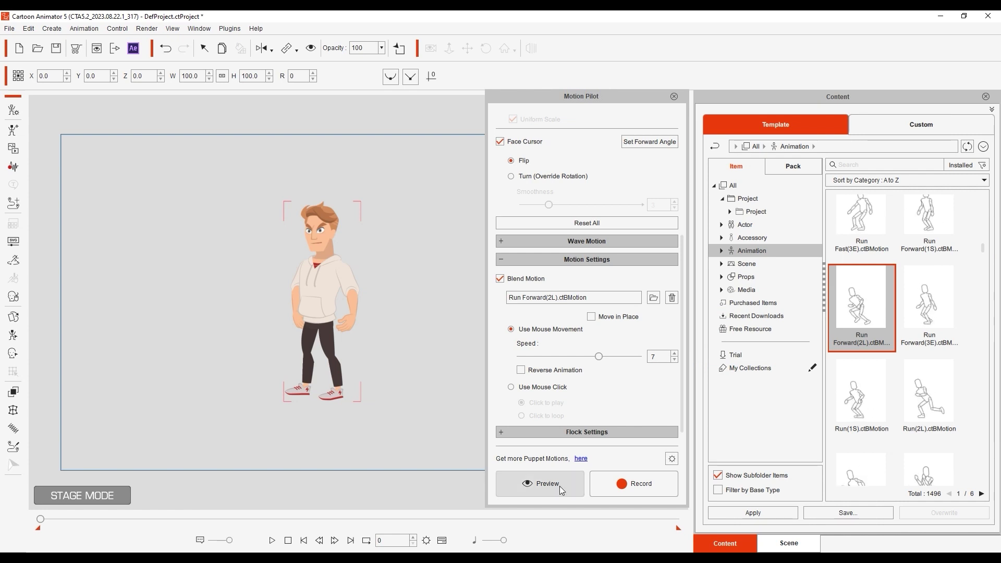
Step: Trigger Run Forward(2L) by mouse click and test it twice by clicking the stage during preview
click(542, 386)
click(543, 483)
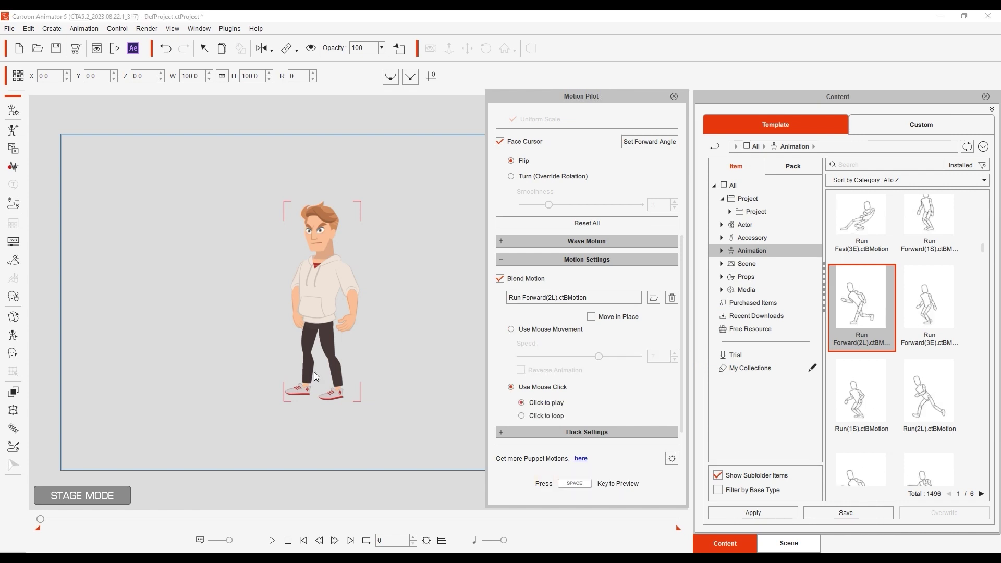
key(space)
click(322, 390)
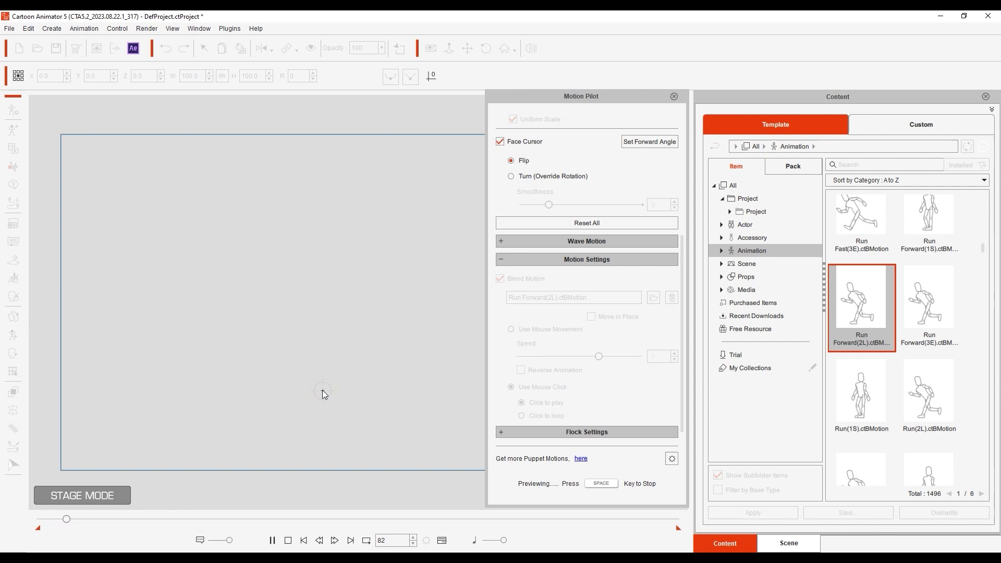
key(space)
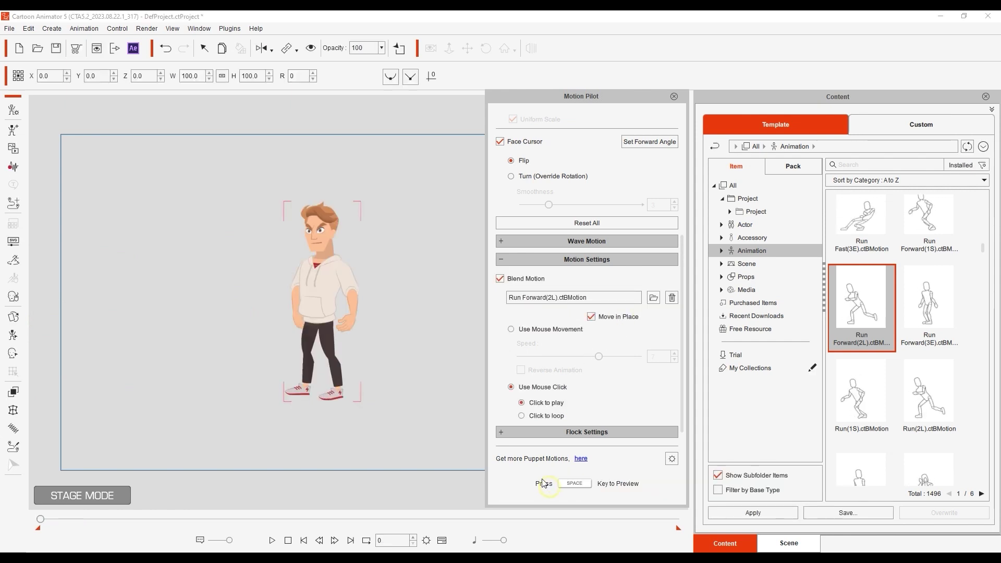
key(space)
click(322, 390)
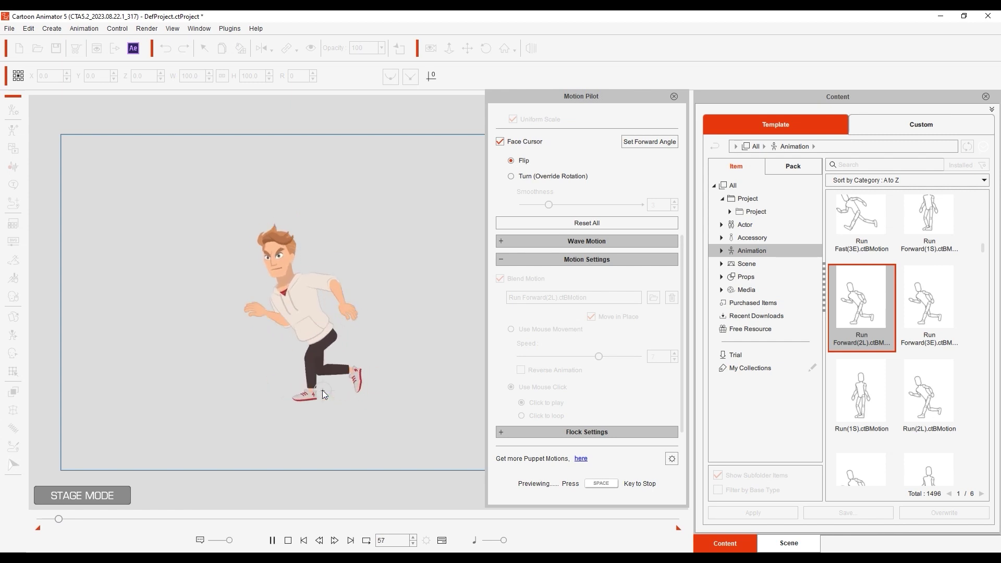
key(space)
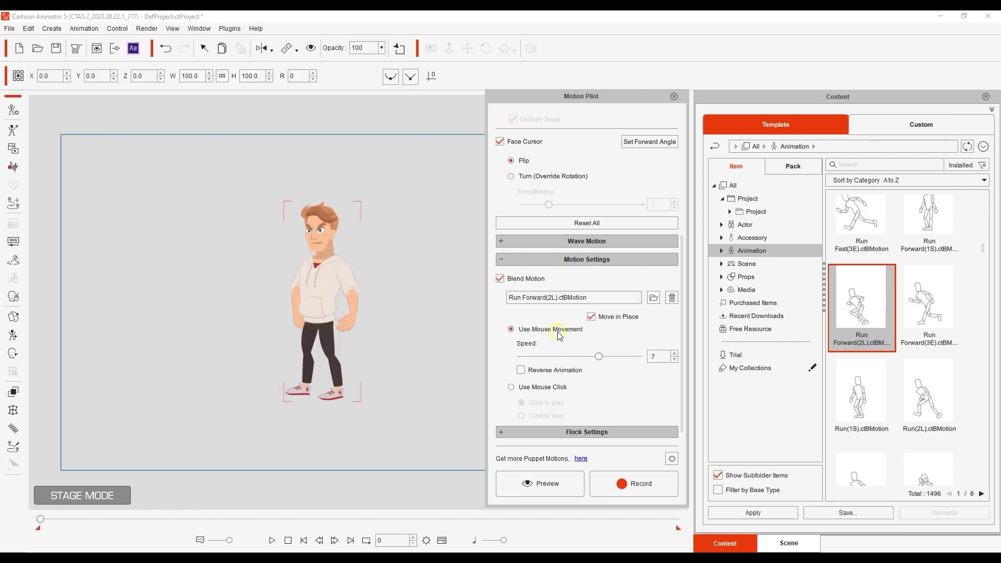
Step: Preview the in-place Run Forward(2L) following mouse movement at speed 7
click(541, 483)
key(space)
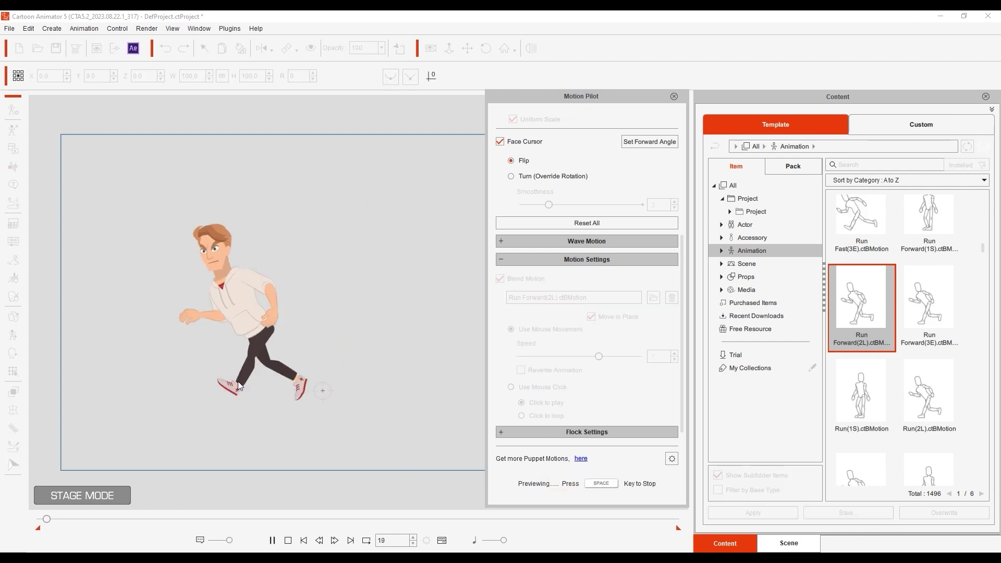
key(space)
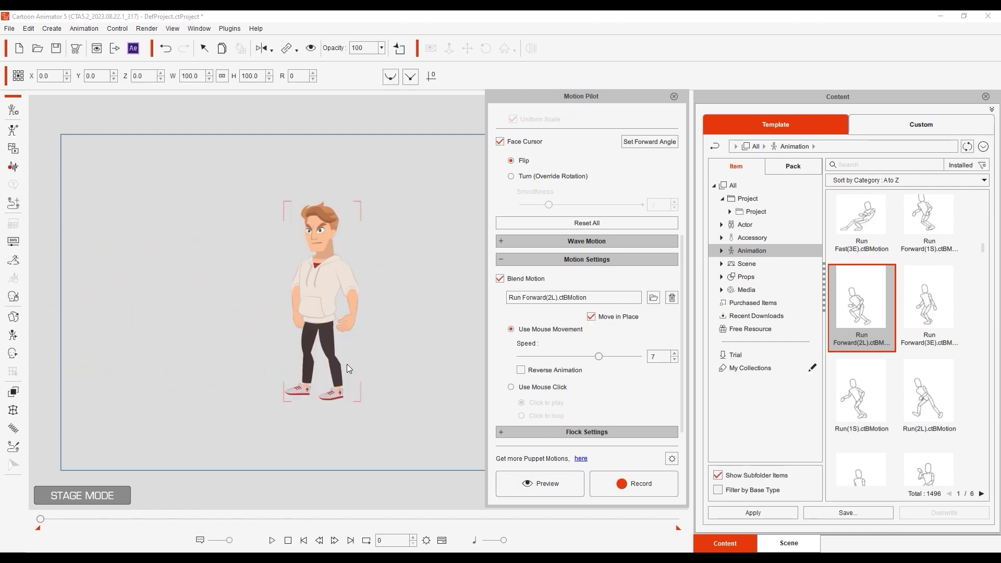
key(space)
key(space)
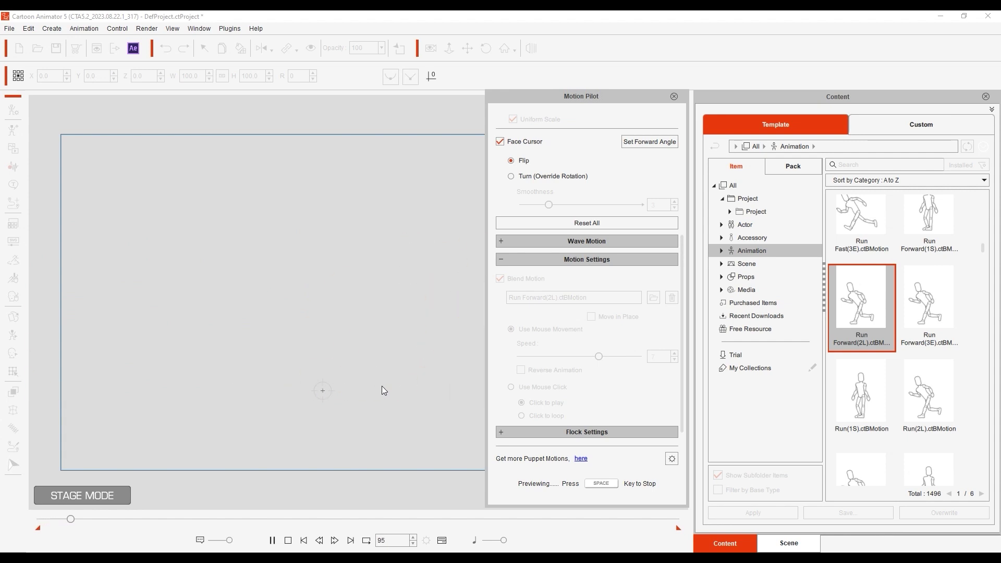
key(space)
click(623, 317)
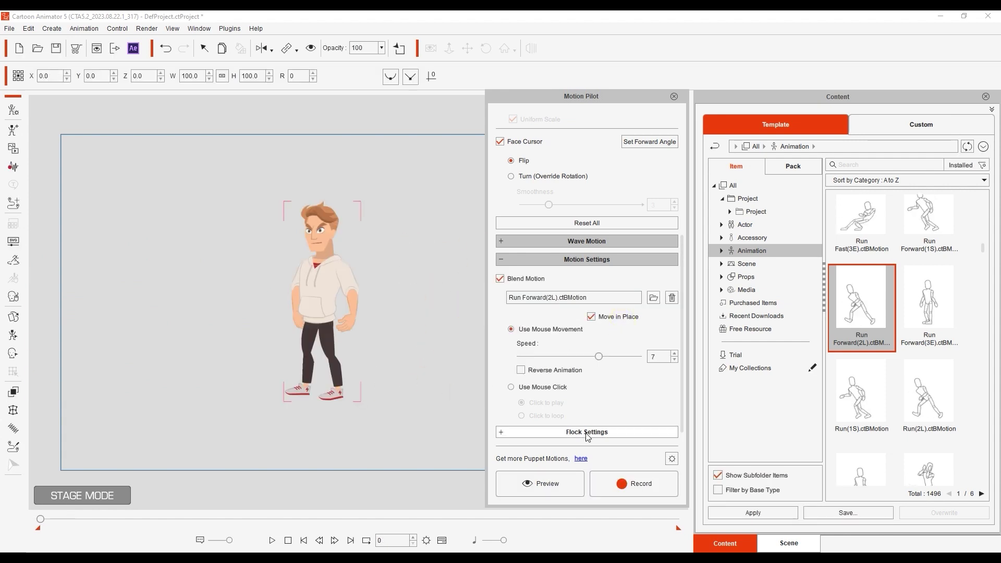
click(540, 483)
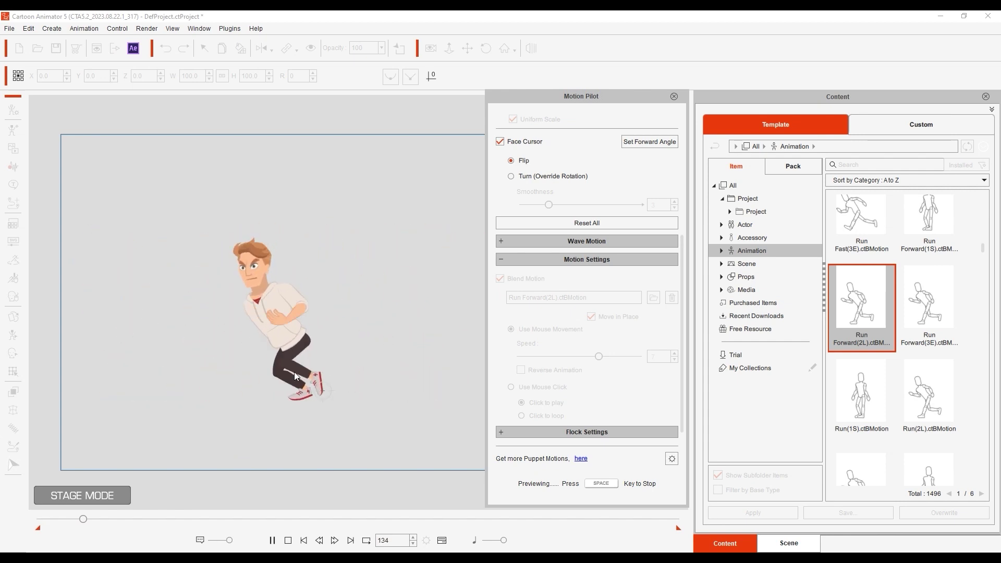
key(space)
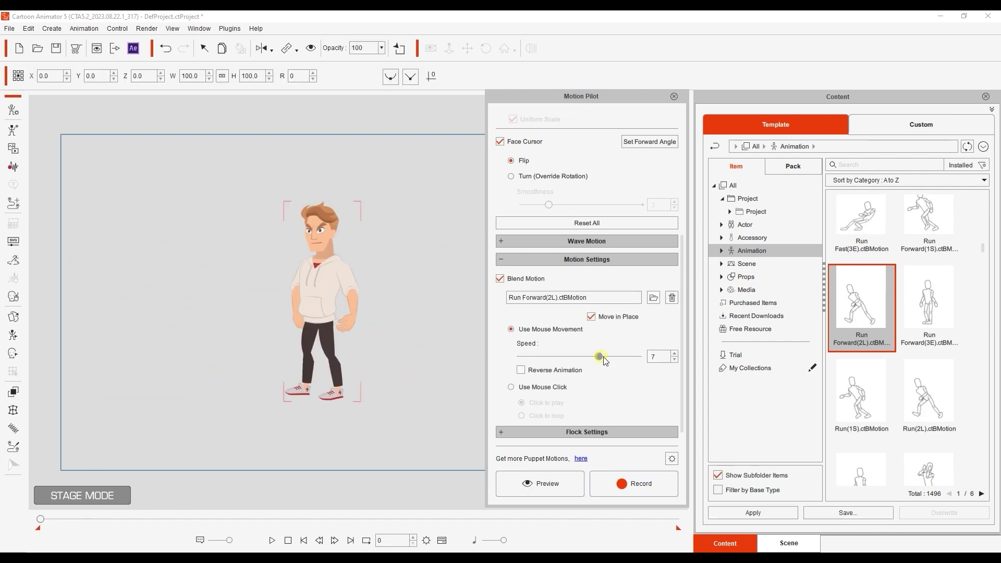
Step: Lower the run Speed to 2 and preview the slower in-place run
drag(600, 357, 638, 356)
click(539, 483)
key(space)
key(space)
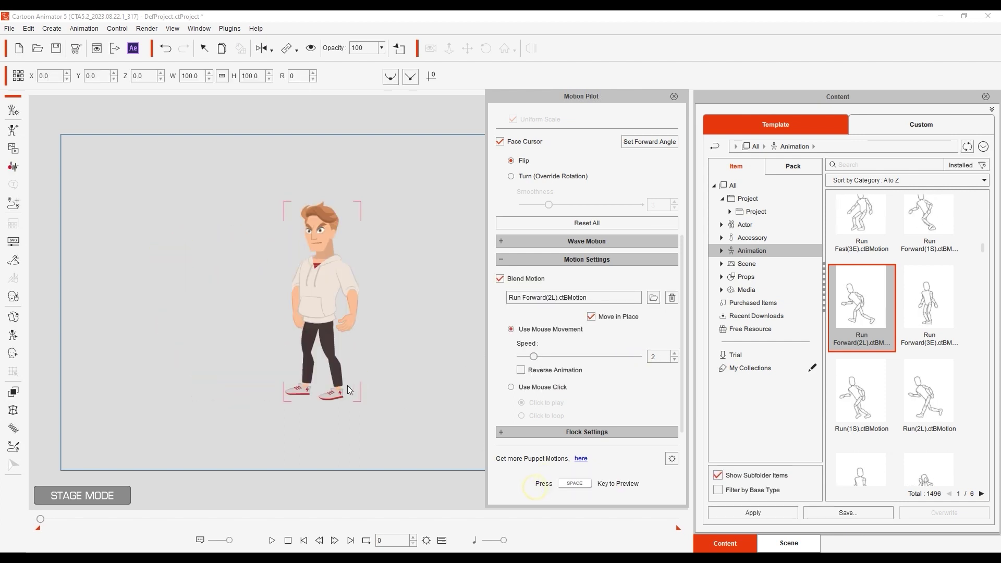
key(space)
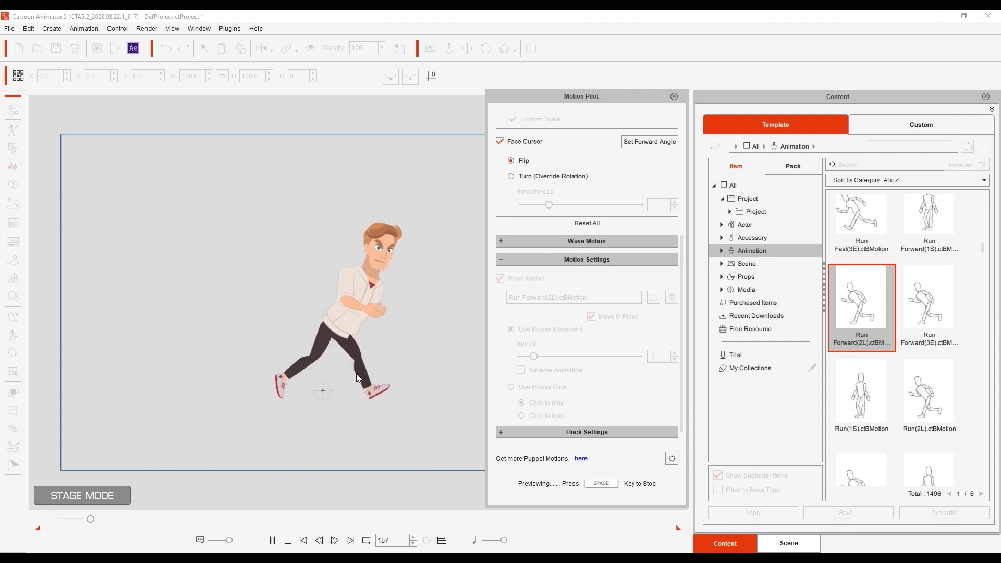
key(space)
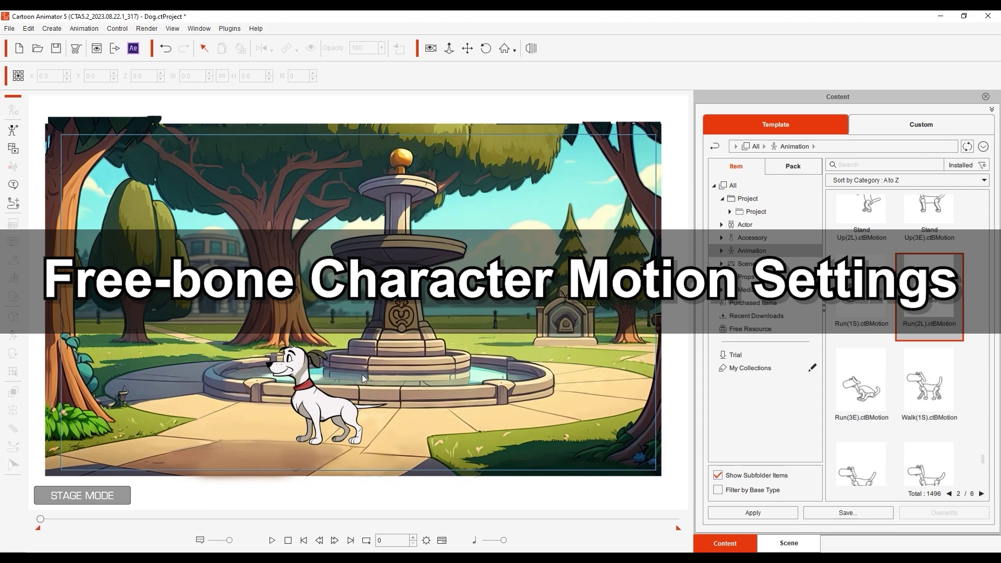
Step: Select the park dog, open Motion Pilot with Ctrl+M, and preview its mouse-following at scale 1.1
click(334, 401)
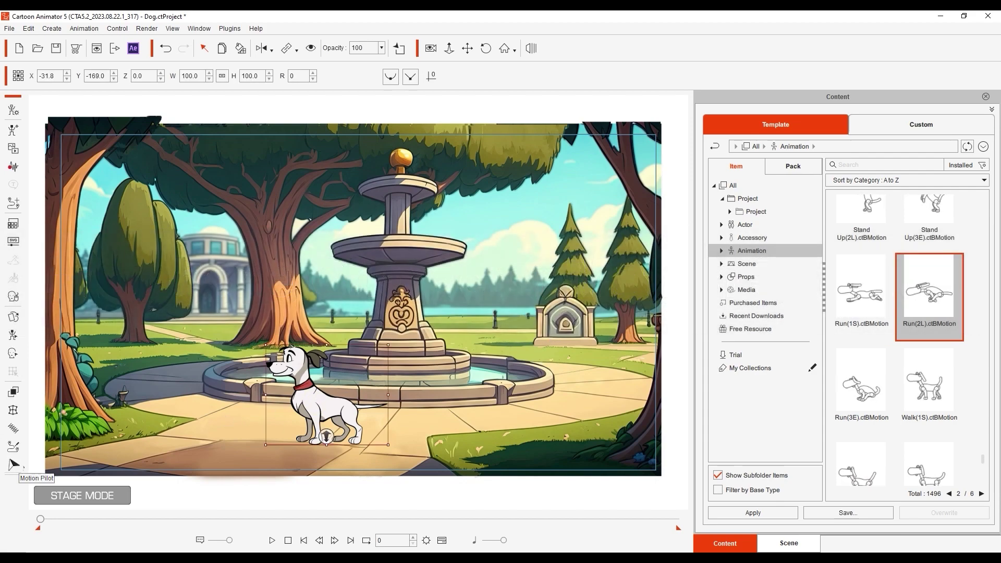
key(ctrl+m)
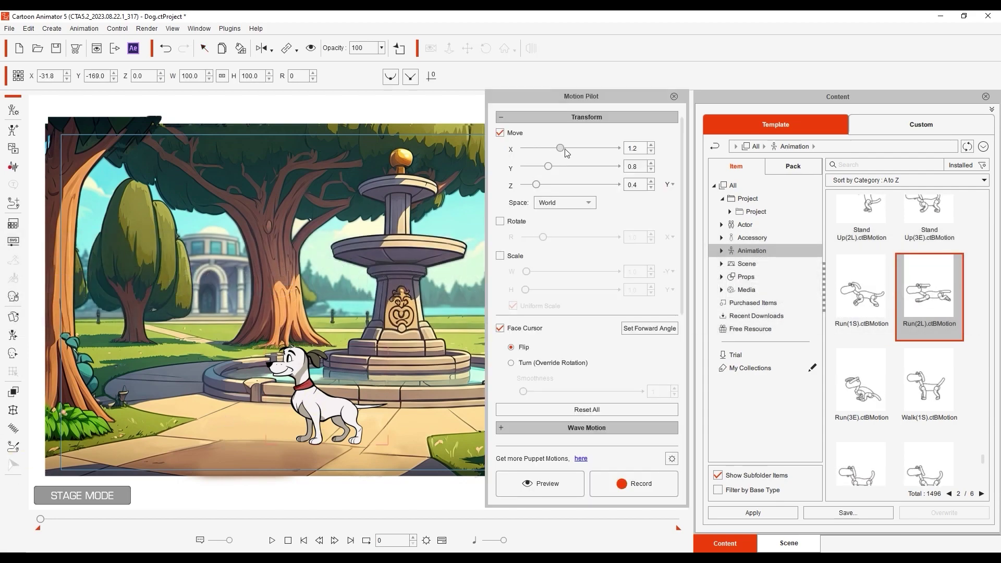
click(547, 483)
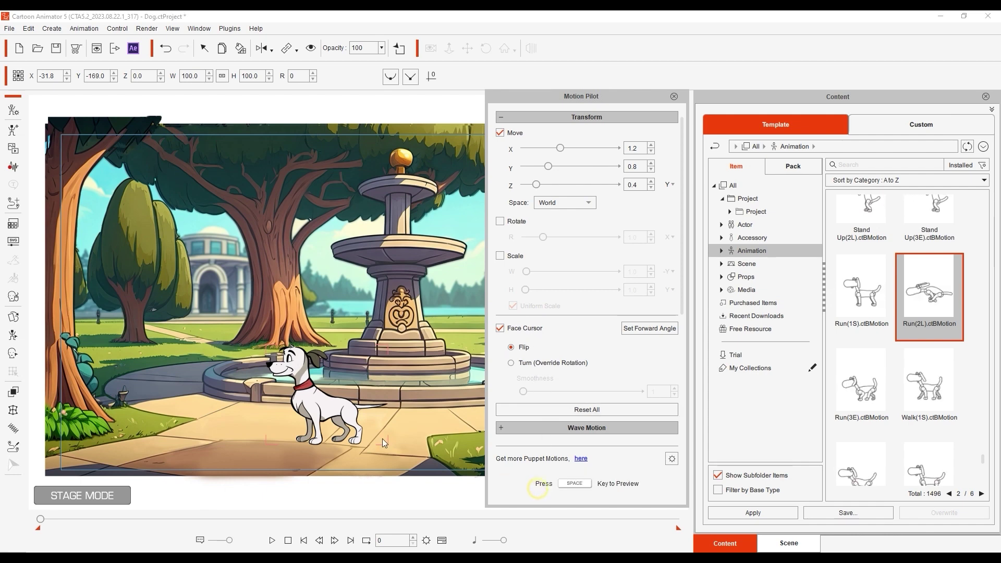
key(space)
key(space)
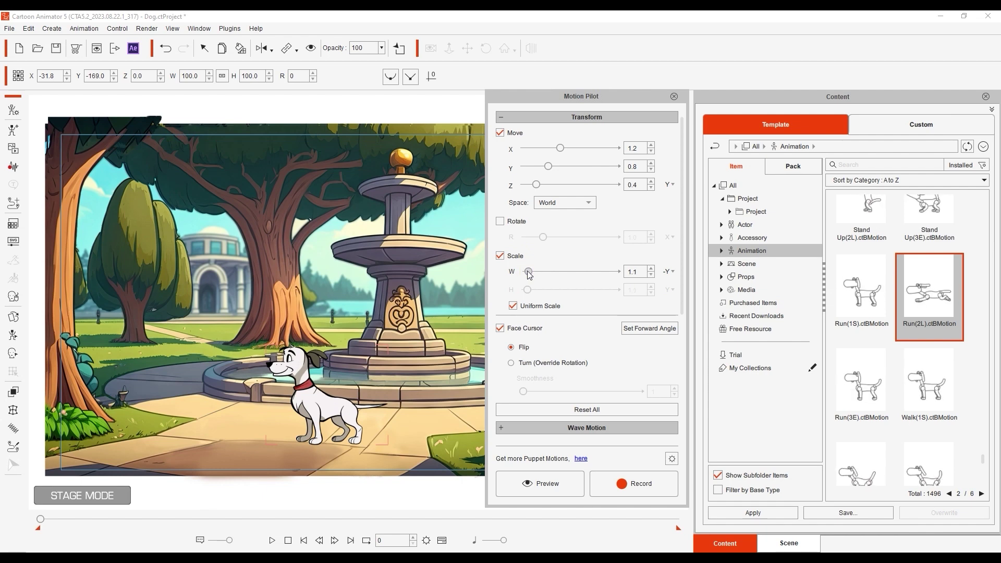
click(542, 483)
key(space)
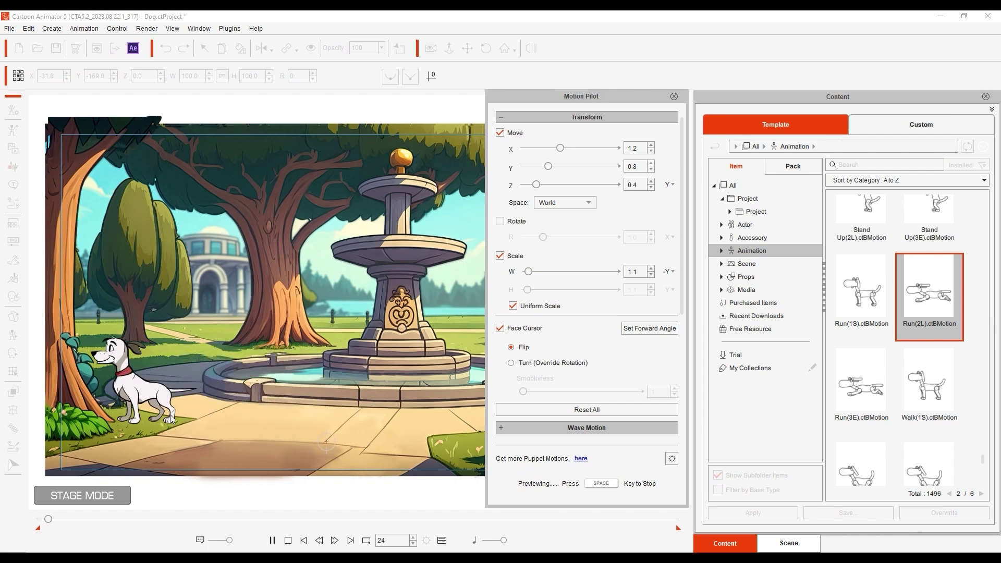
key(space)
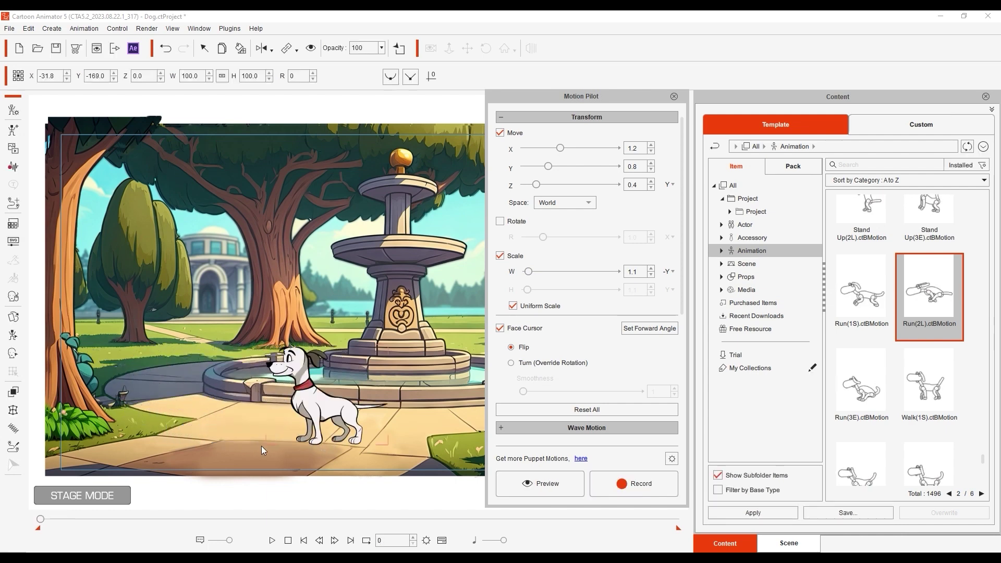
Step: Blend Run(2L).ctBMotion into the dog's mouse-driven movement and preview it running
scroll(684, 239, down, 5)
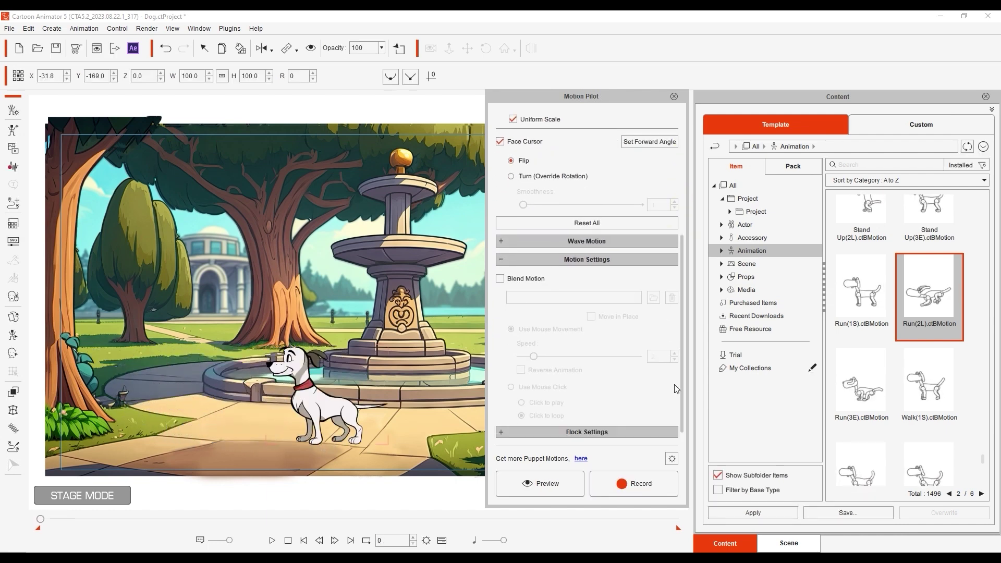
click(528, 278)
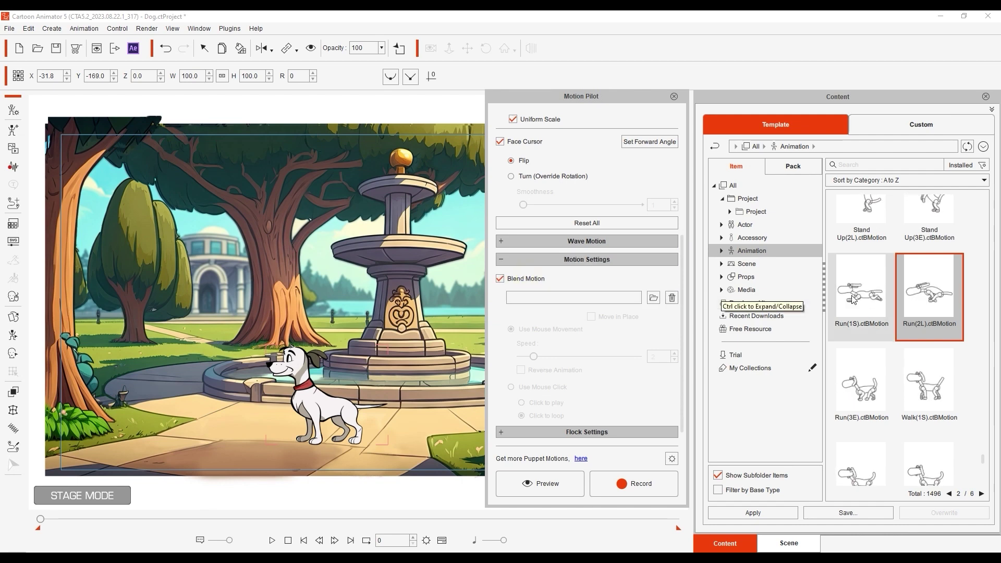
drag(941, 297, 608, 295)
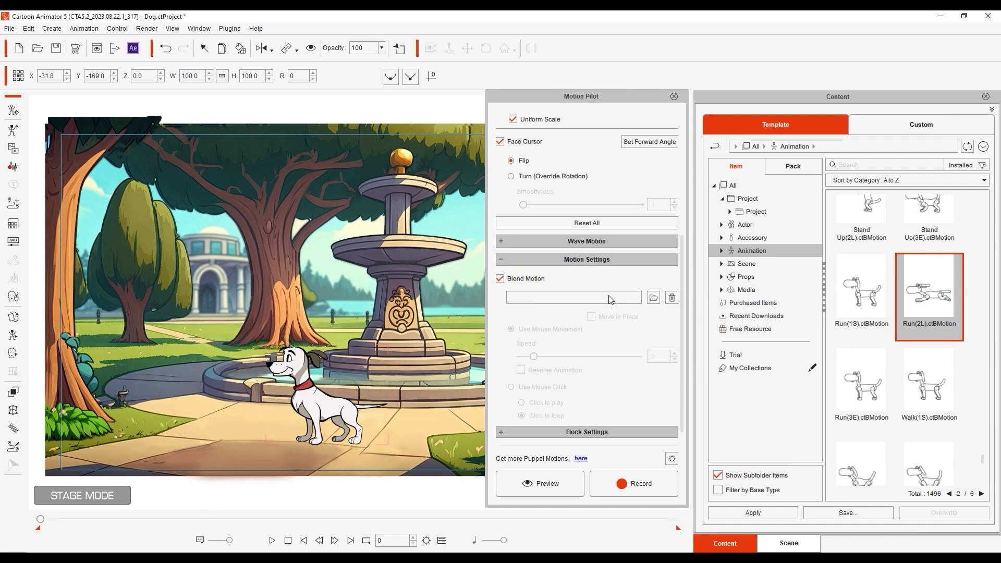
click(542, 483)
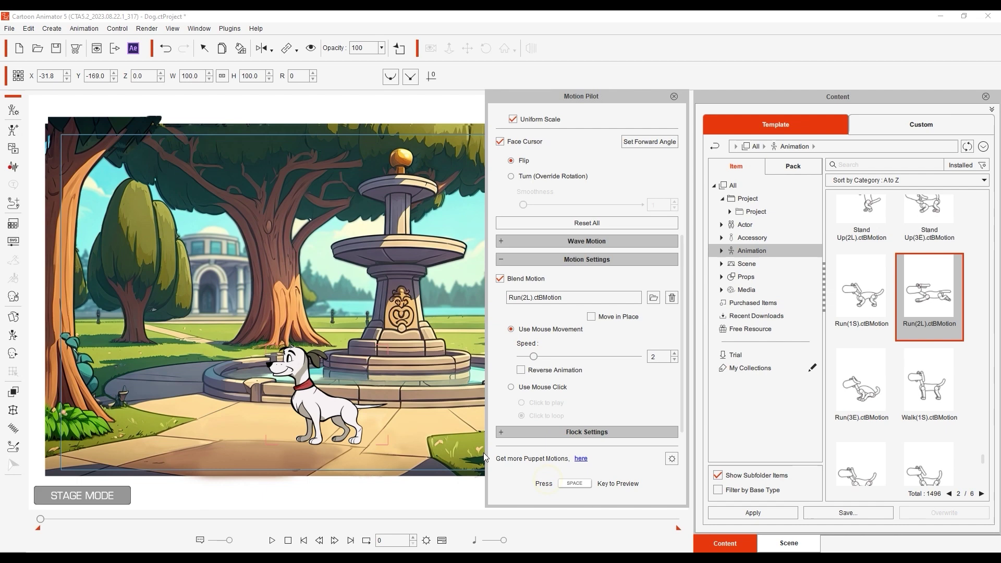
key(space)
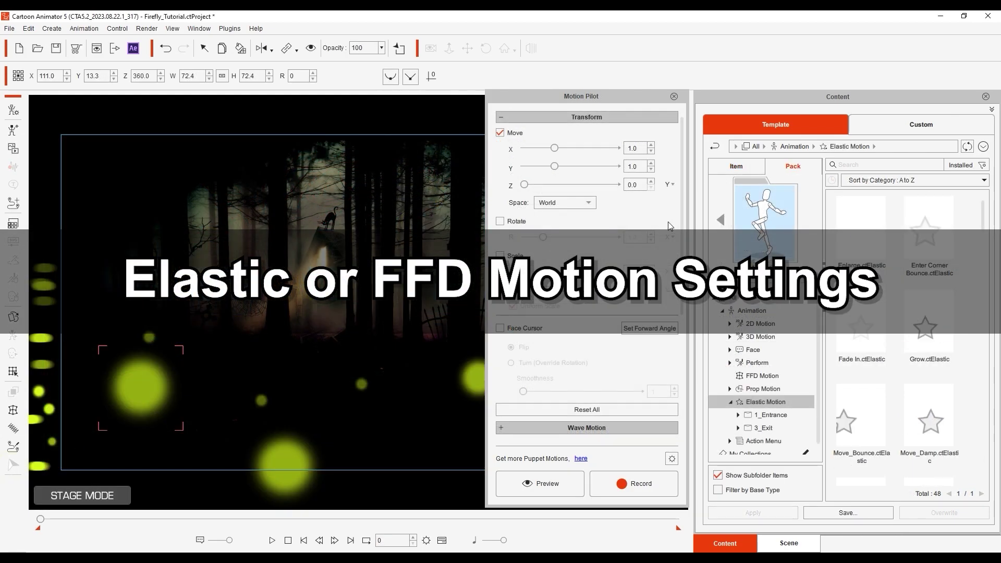
Step: Blend Fade In.ctElastic into the firefly, played on mouse click, and preview it
scroll(670, 226, down, 1)
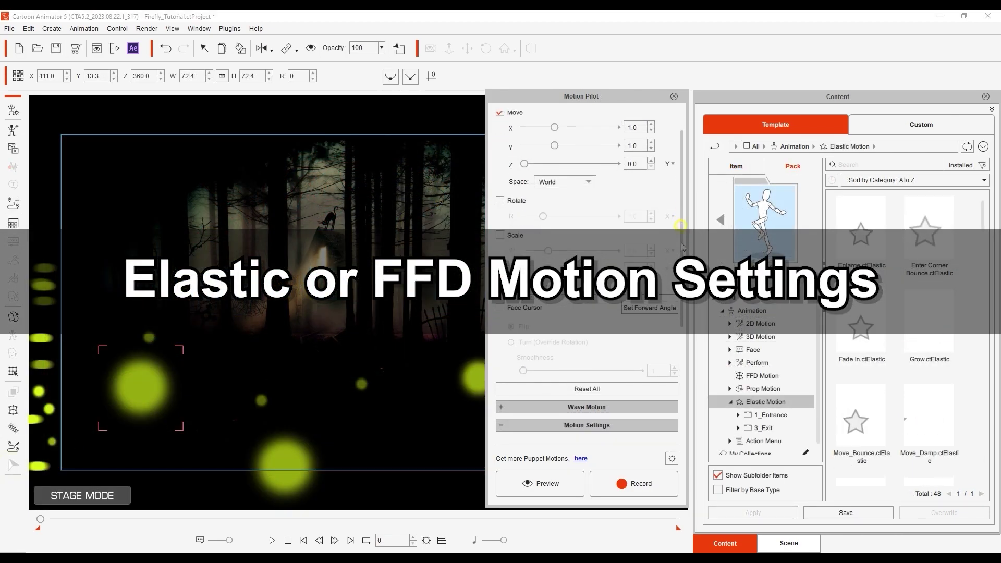
click(586, 423)
scroll(586, 365, down, 3)
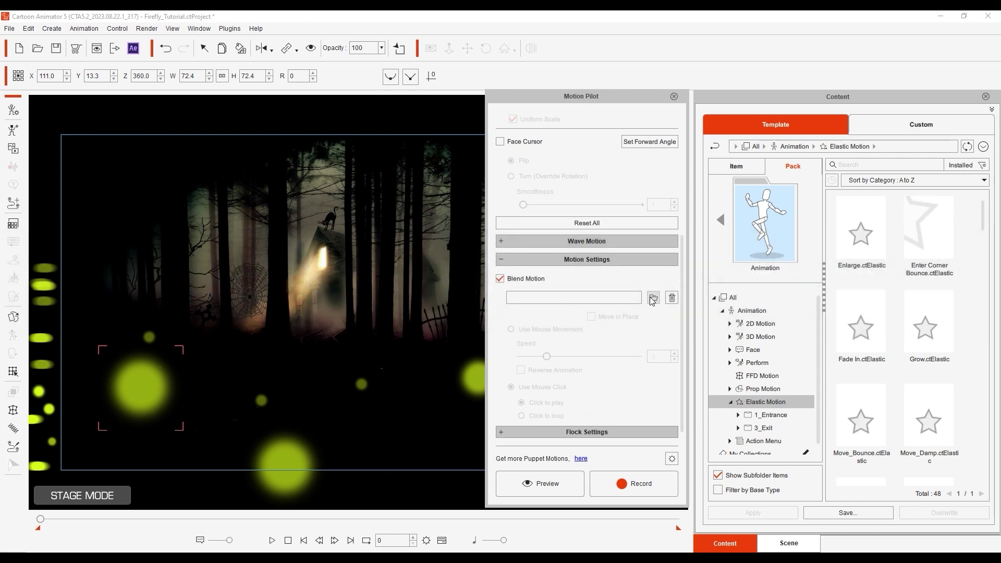
drag(861, 323, 602, 302)
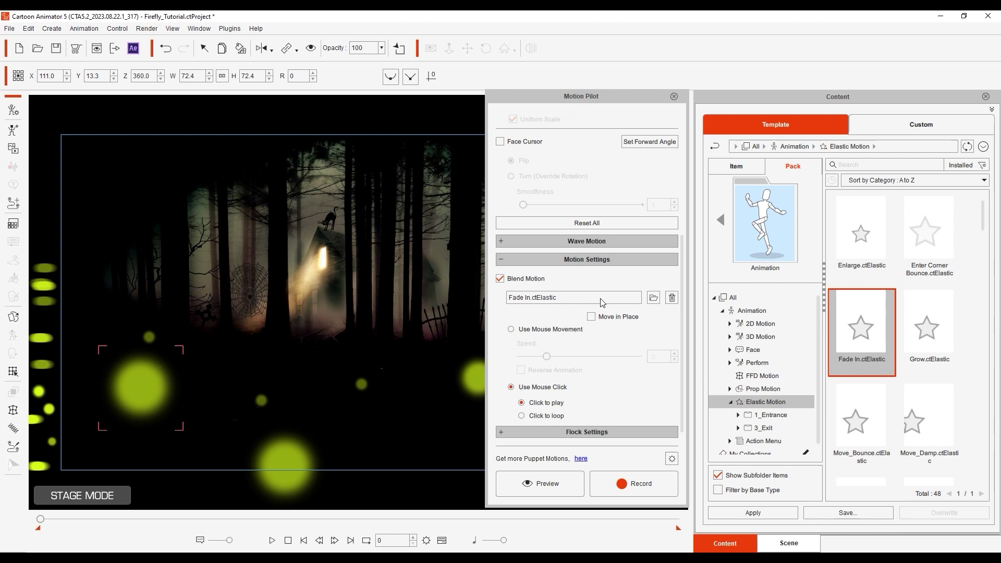
click(540, 484)
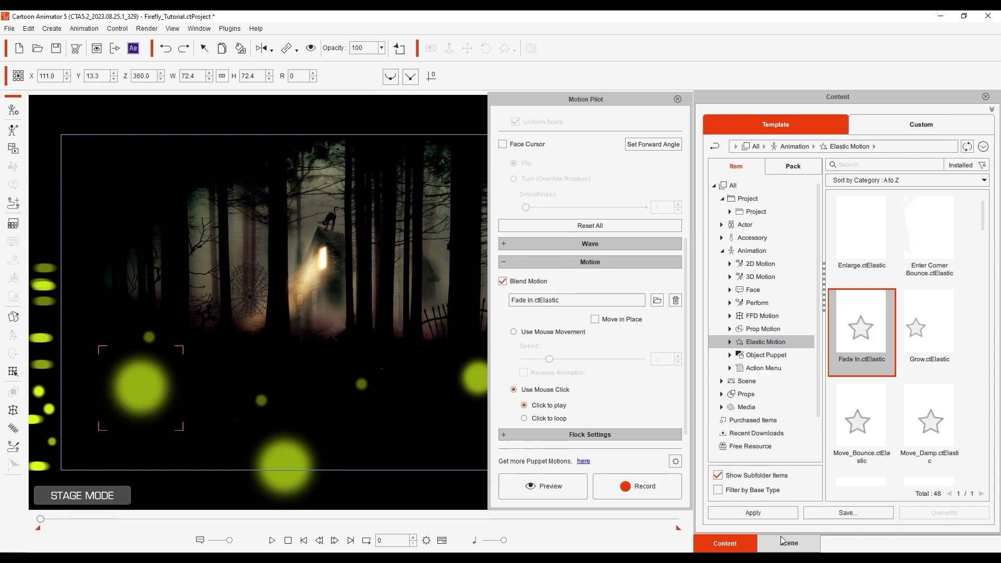
Step: Add five more fireflies to leader Layer 1_70(0)'s flock with a 50-frame delay and preview
click(785, 542)
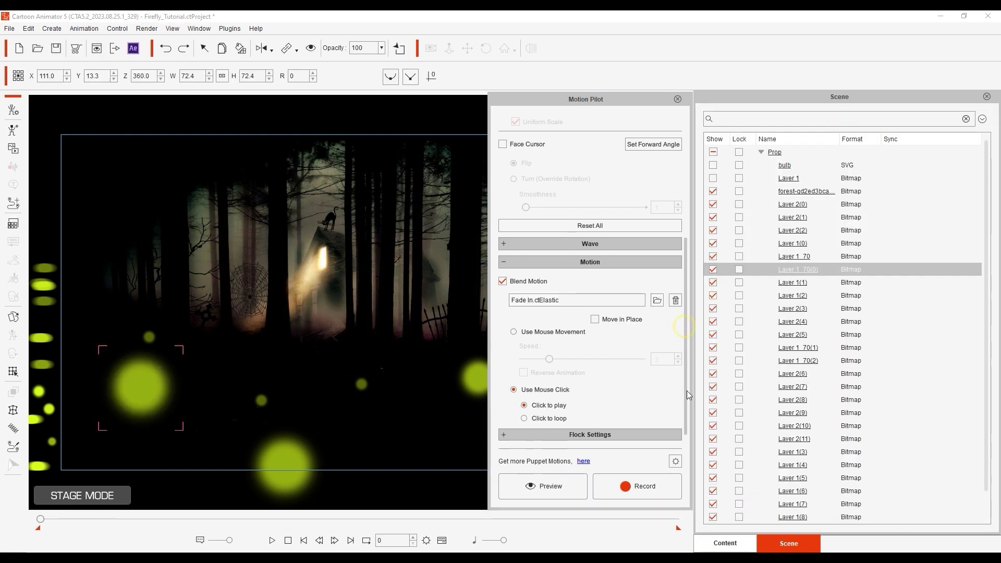
click(642, 438)
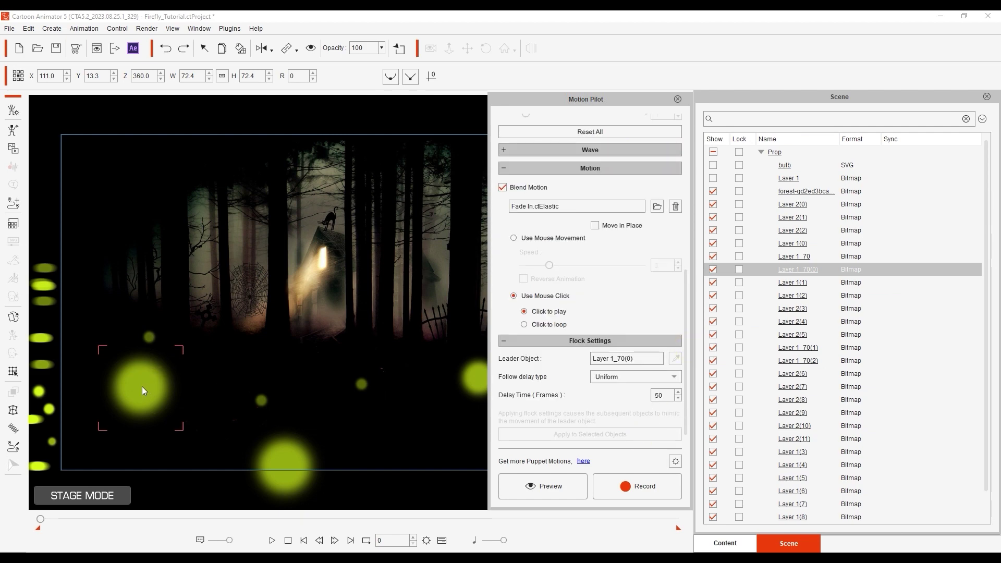
ctrl+click(286, 454)
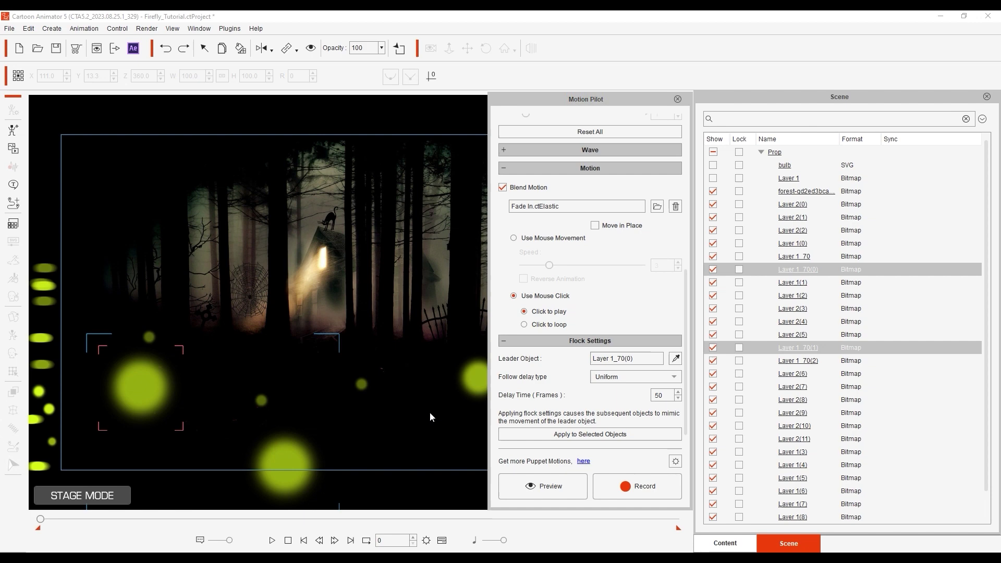
ctrl+click(478, 384)
ctrl+click(151, 335)
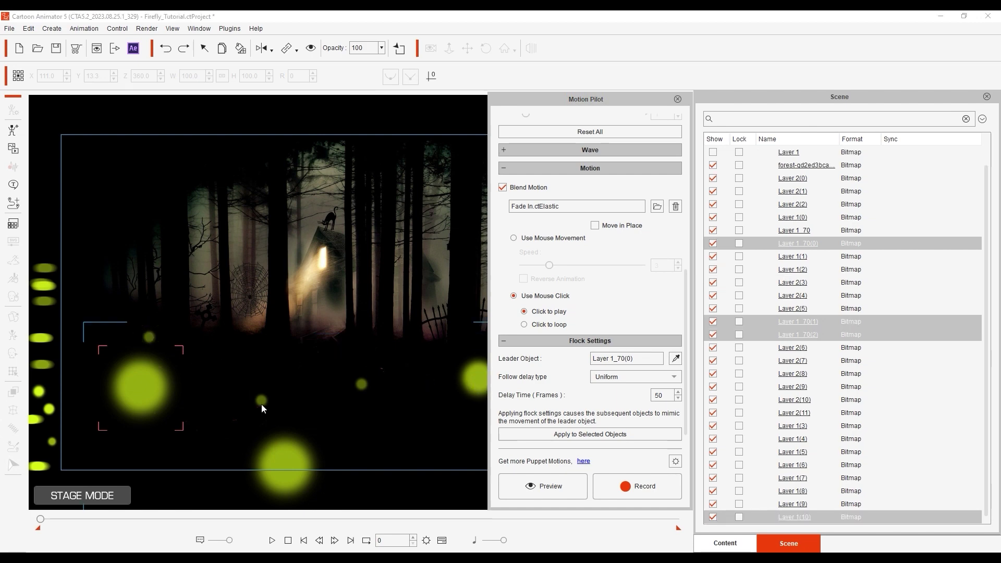
ctrl+click(261, 404)
ctrl+click(362, 387)
key(F4)
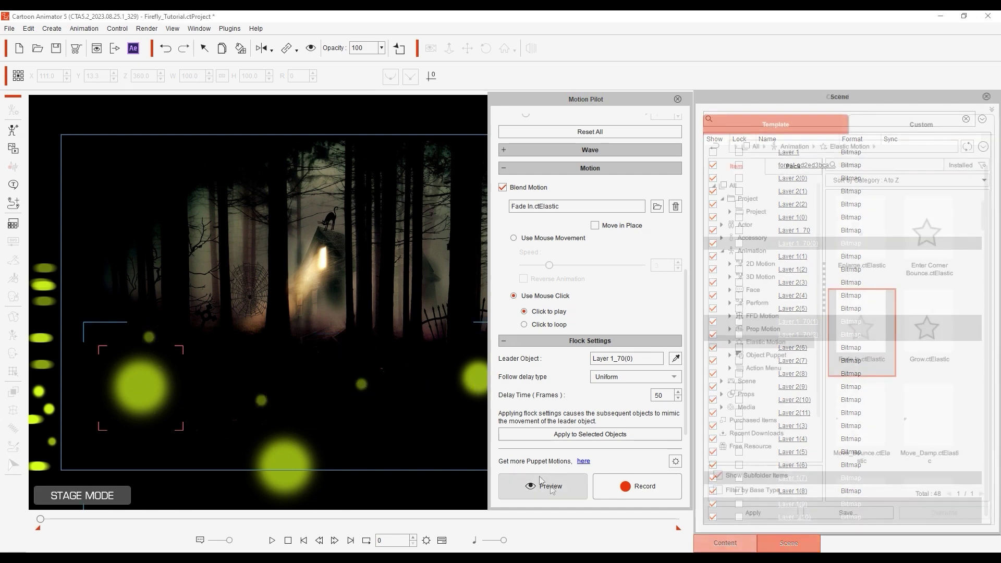
click(542, 481)
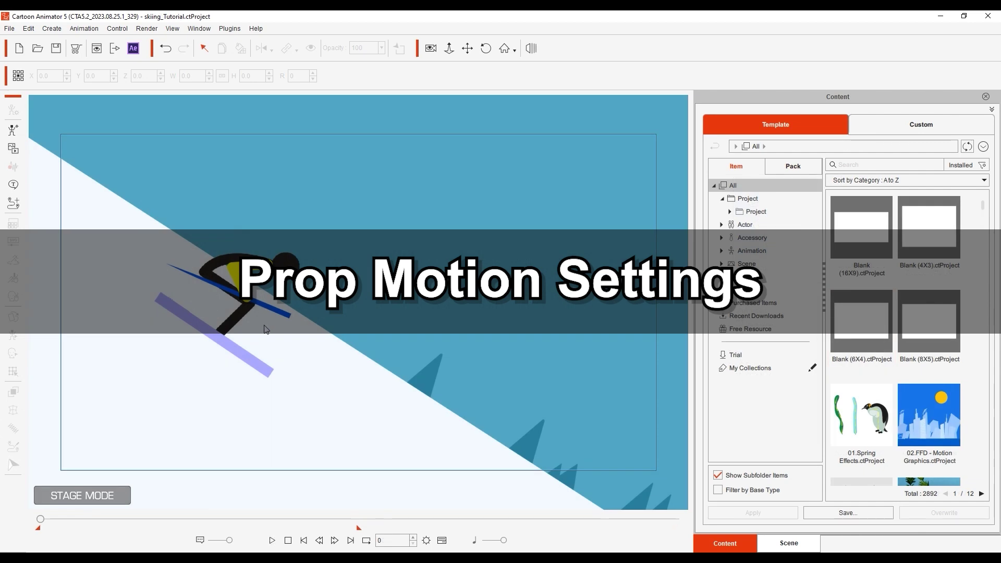
Step: Play and pause the skiing scene, rewind to frame 0, and select the skier
click(274, 539)
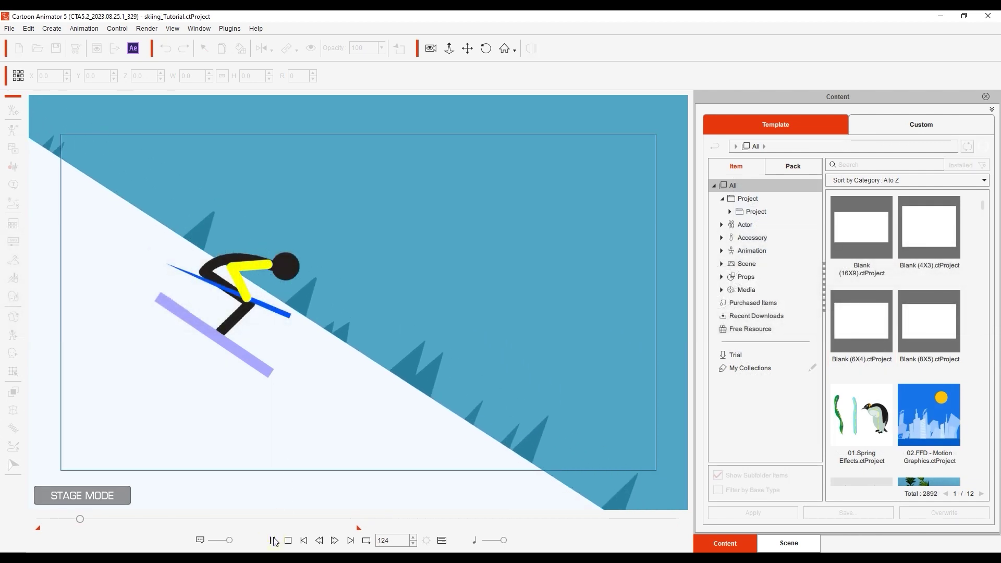
click(273, 540)
click(288, 541)
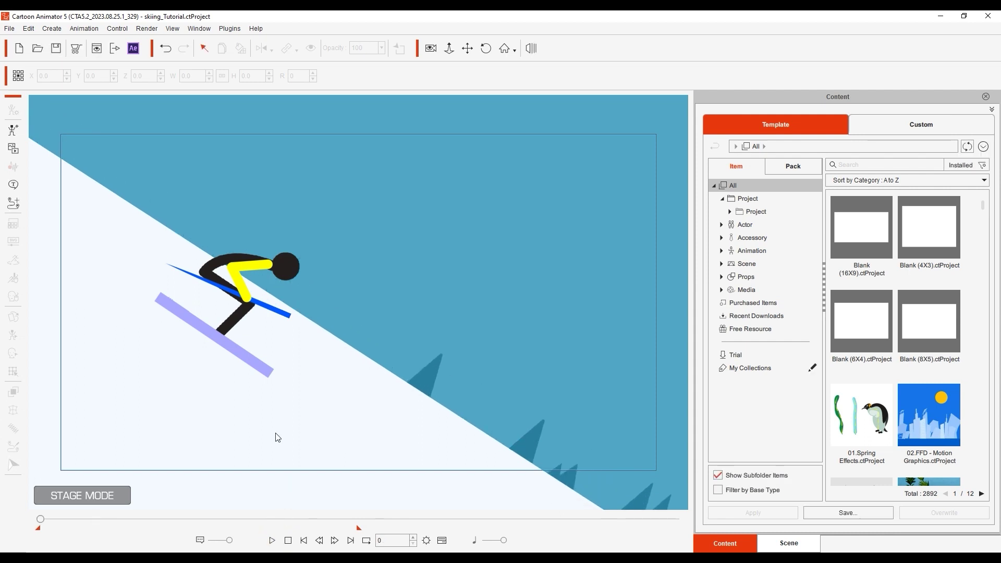
click(288, 271)
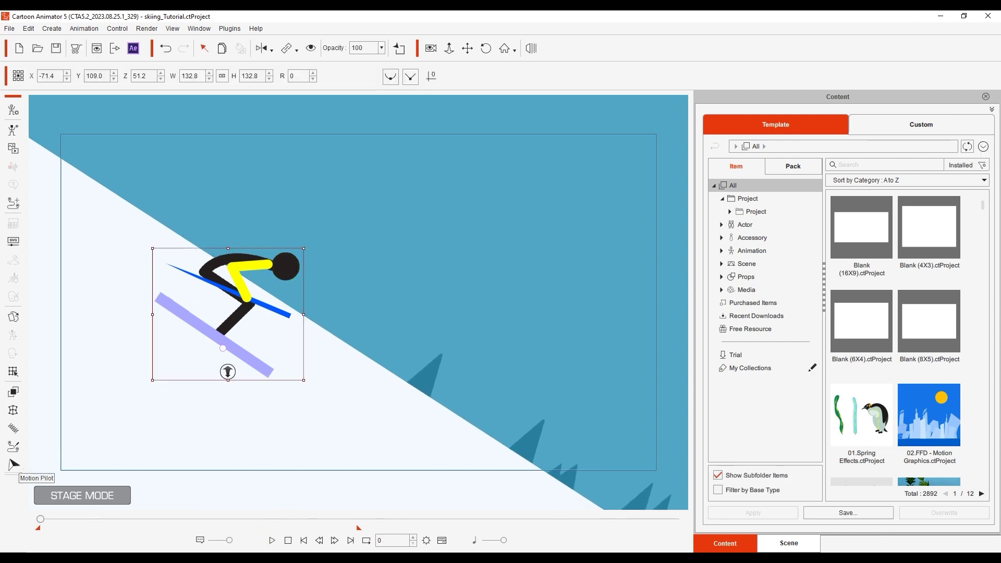
Step: Open Motion Pilot on the skier and preview it following the mouse
click(14, 465)
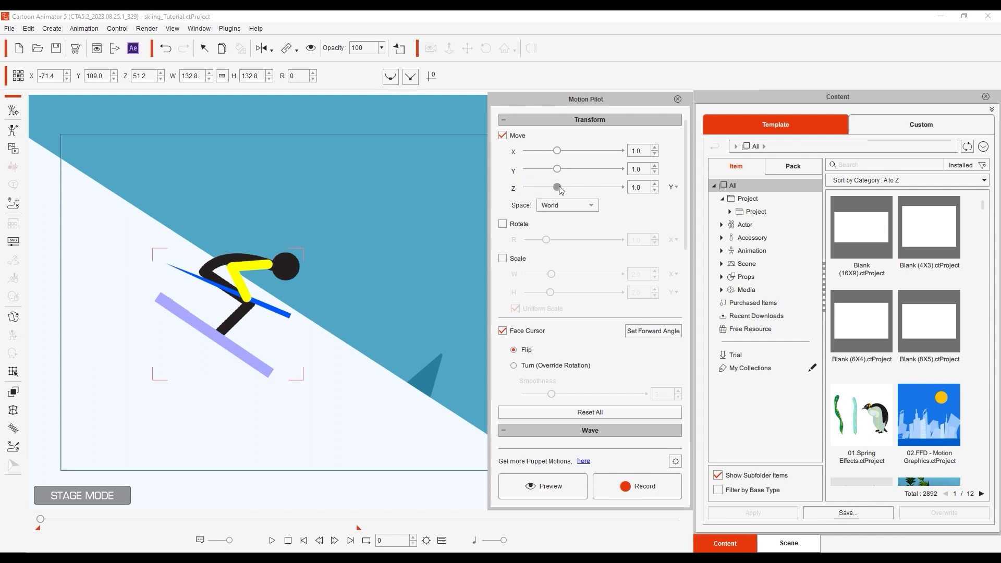
click(543, 485)
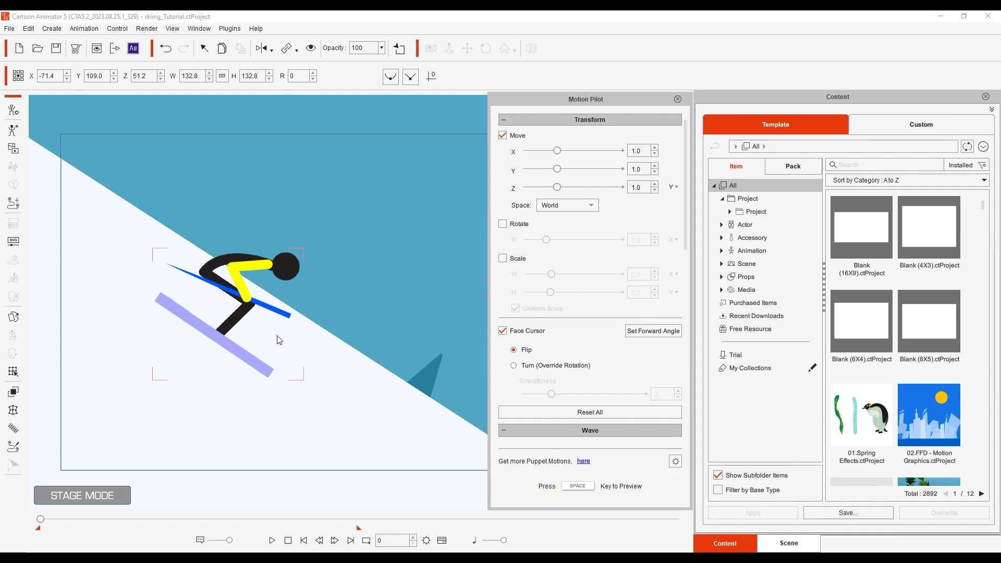
key(space)
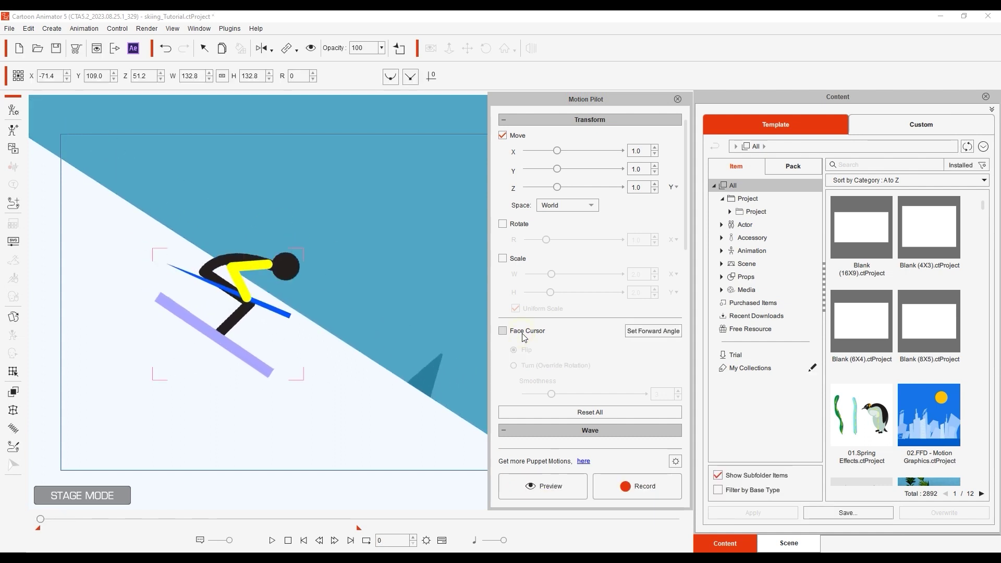
Step: Preview the skier following the mouse with Face Cursor turned off
click(543, 485)
key(space)
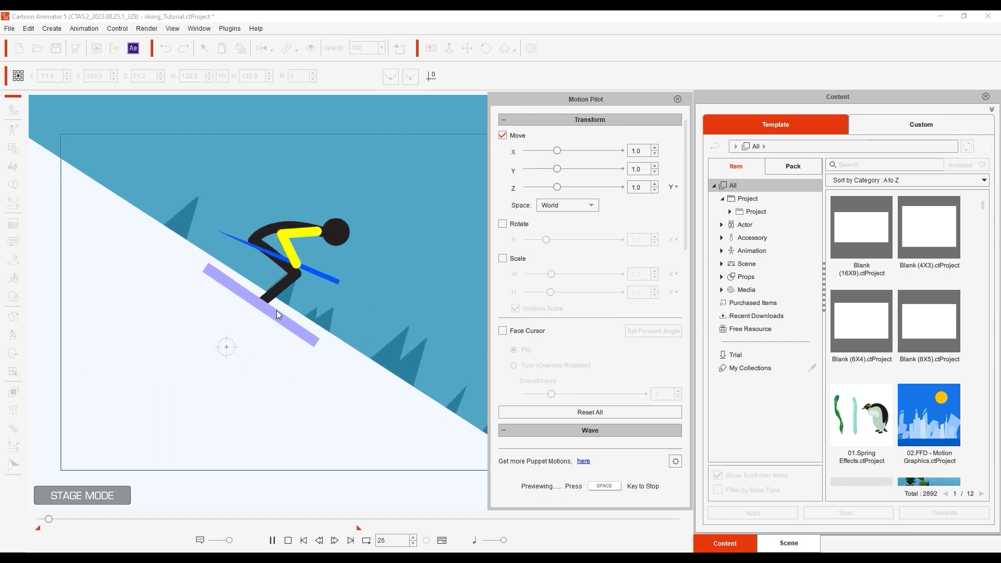
key(space)
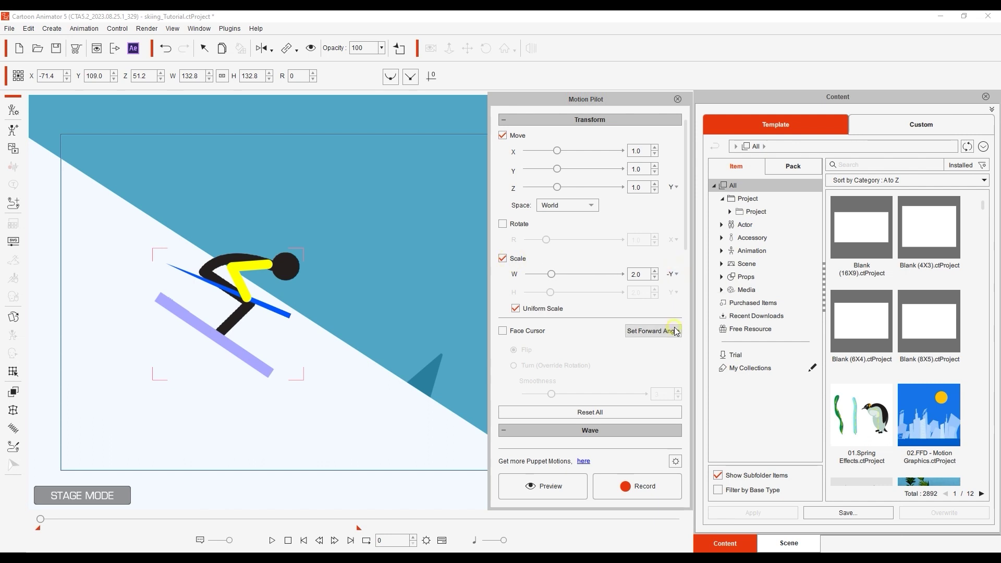
Step: Preview the skier with uniform Scale up to 2.0 added
click(542, 486)
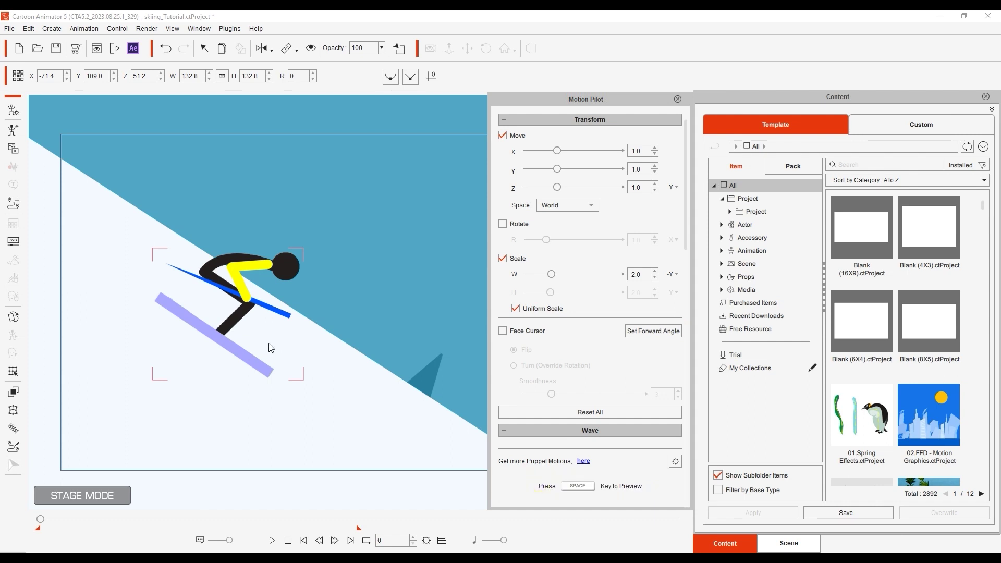
key(space)
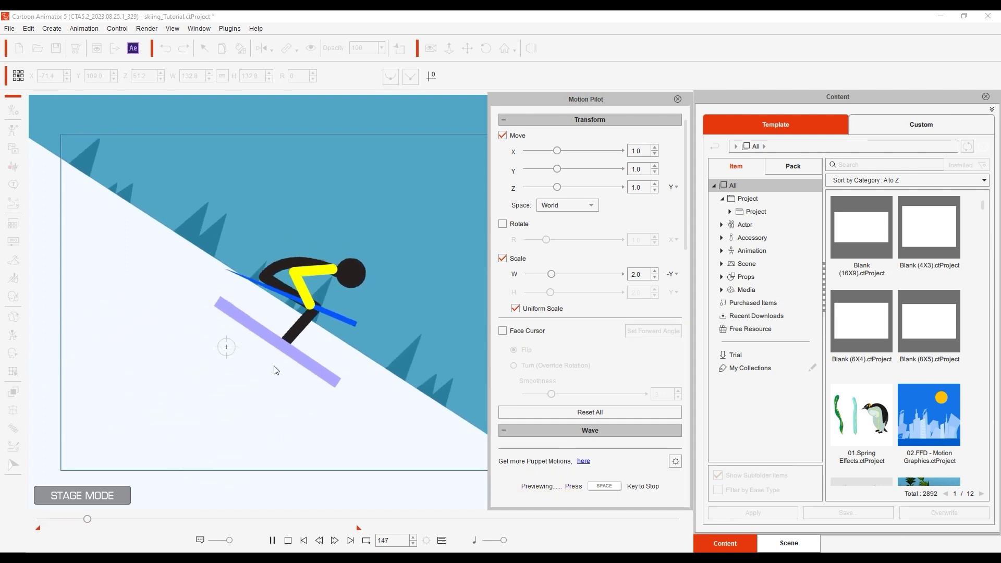
key(space)
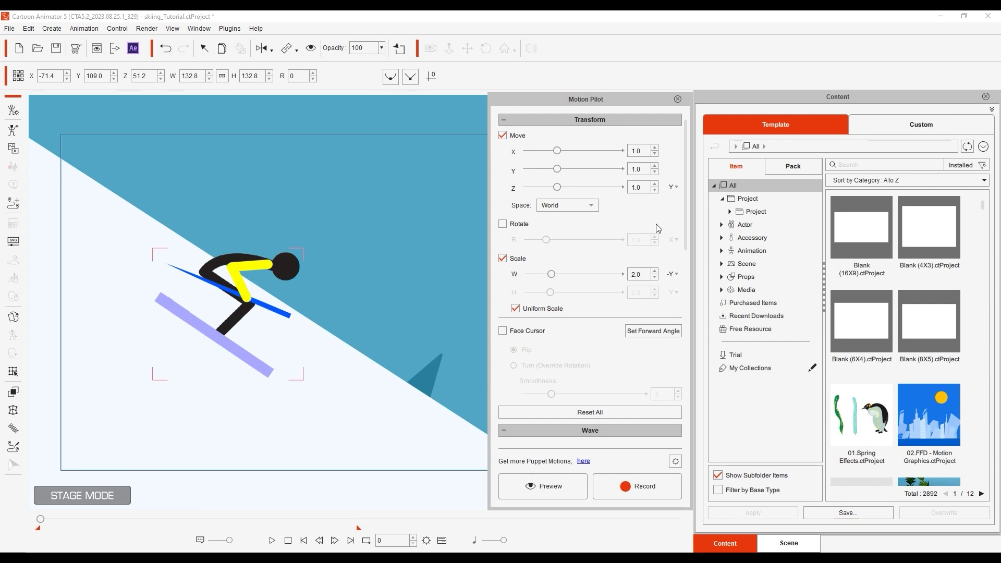
Step: Enable wave Move Amplitude with Y −2.0 to 2.0 and preview the skier's wave motion
scroll(680, 263, down, 10)
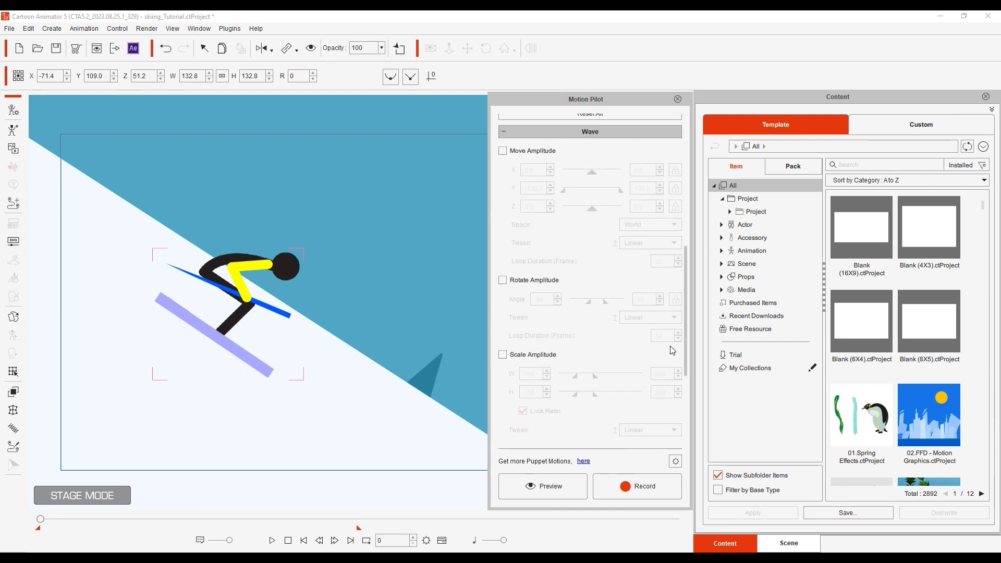
click(541, 144)
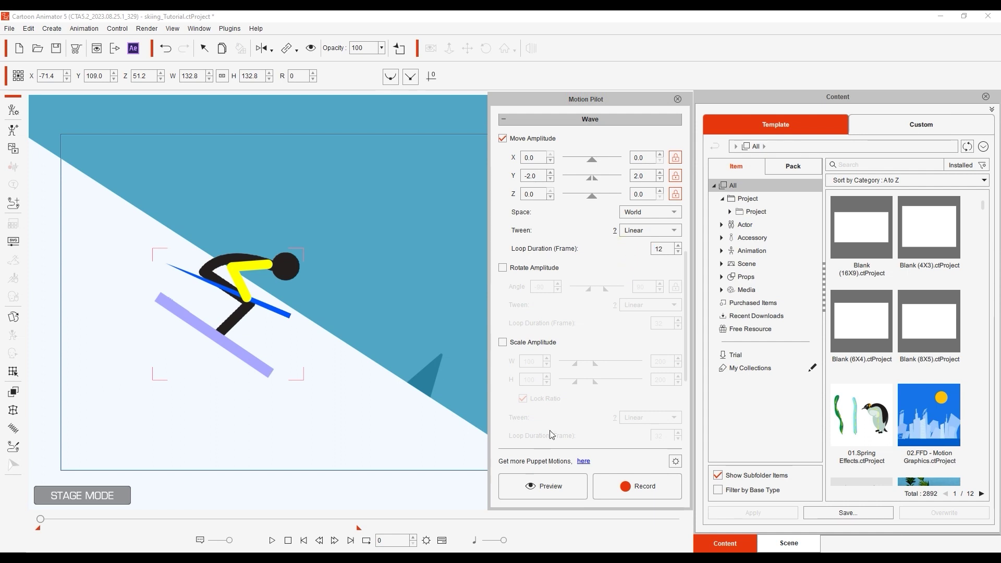
click(544, 485)
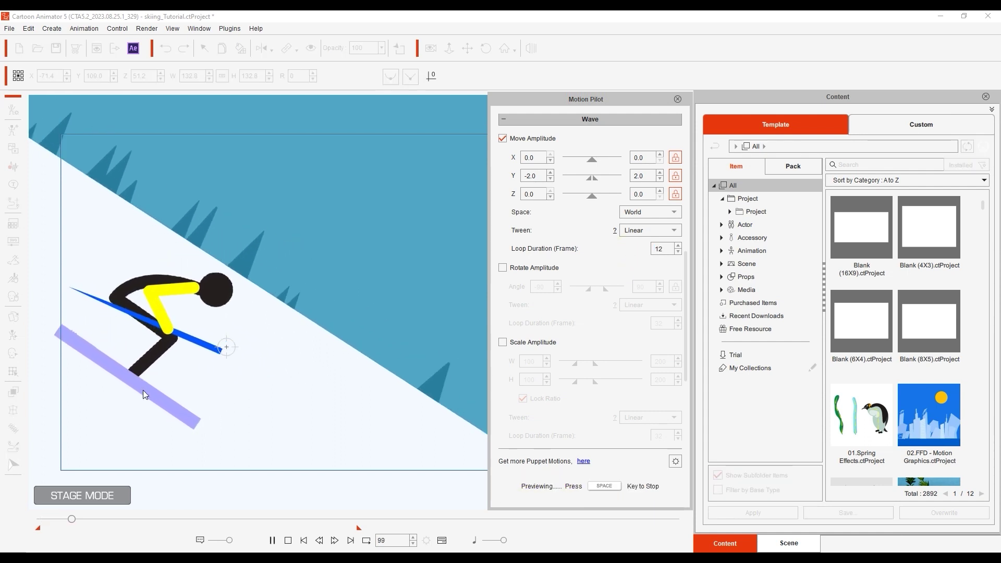
key(space)
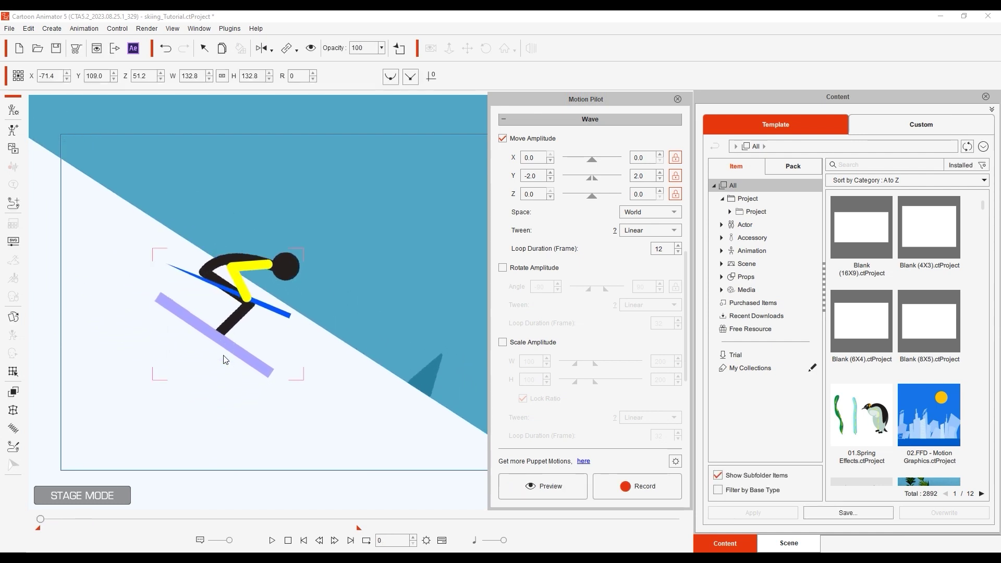
Step: Blend skiing.ctAnim from the Custom tab into the skier, played on click, and preview it
scroll(685, 270, down, 5)
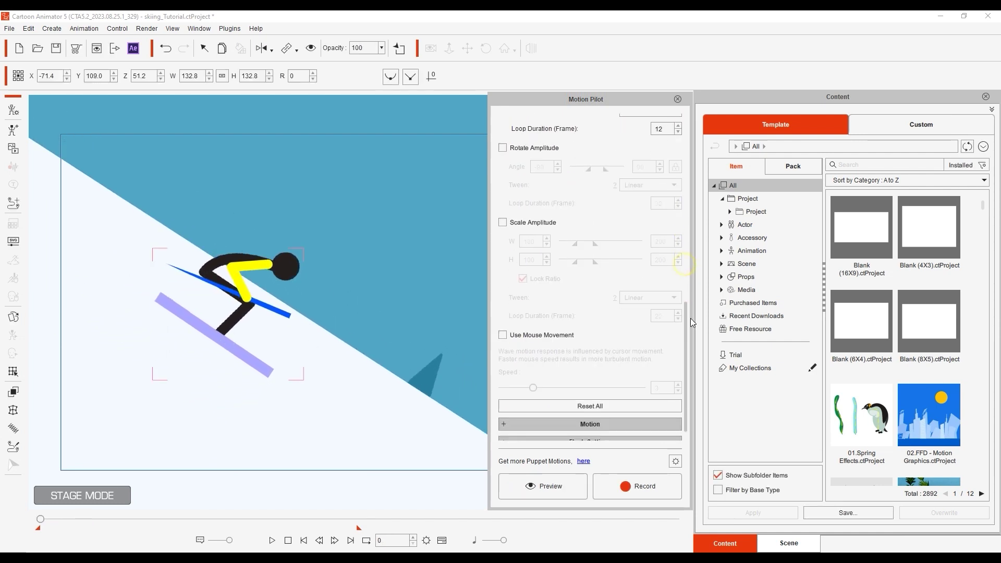
click(641, 415)
drag(683, 330, 687, 367)
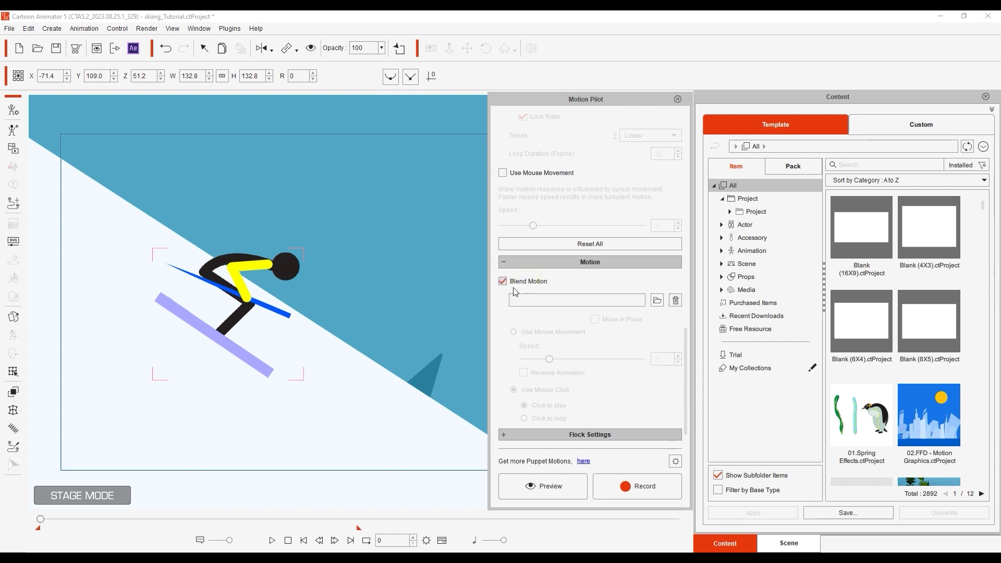
click(921, 124)
drag(861, 229, 592, 303)
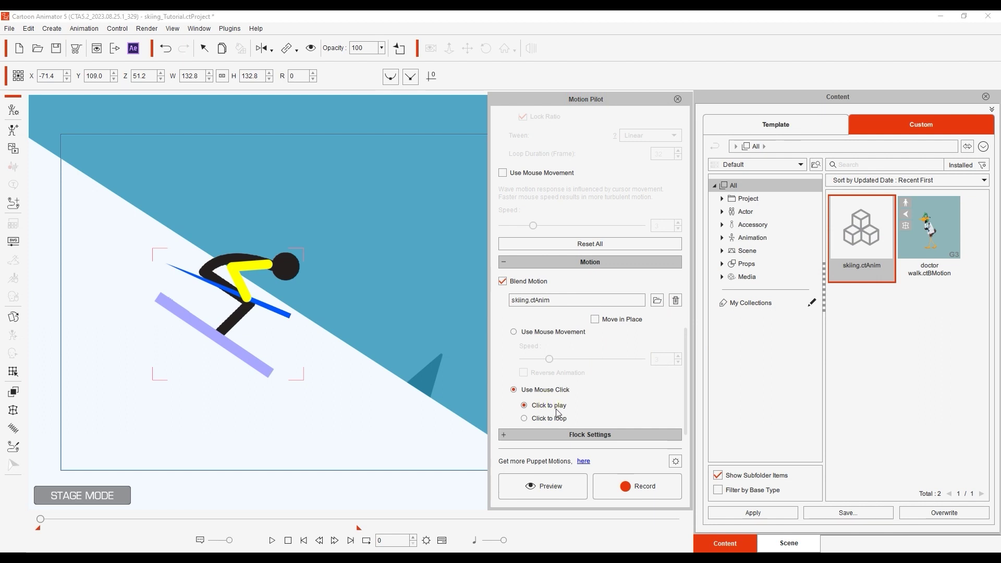
click(557, 485)
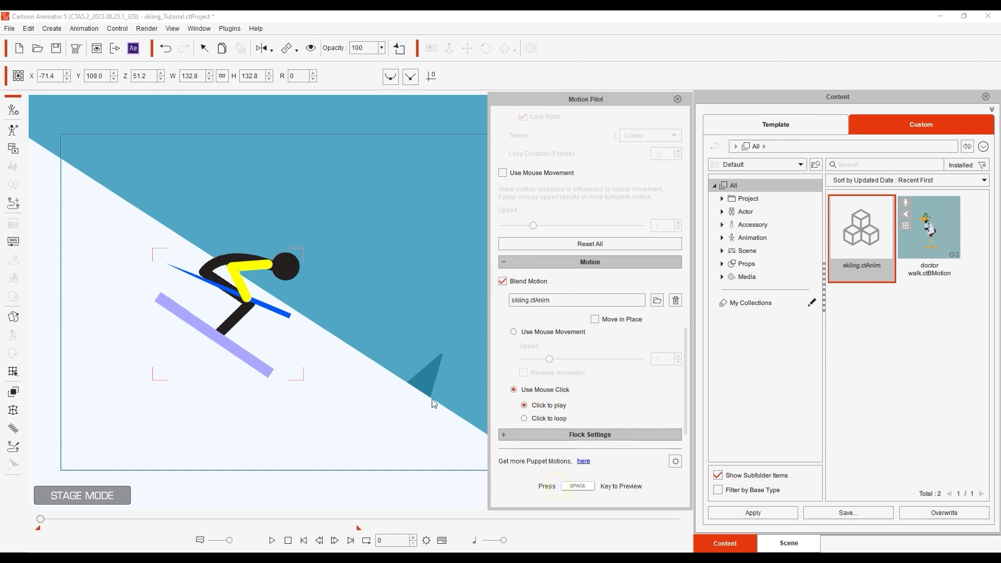
key(space)
click(223, 347)
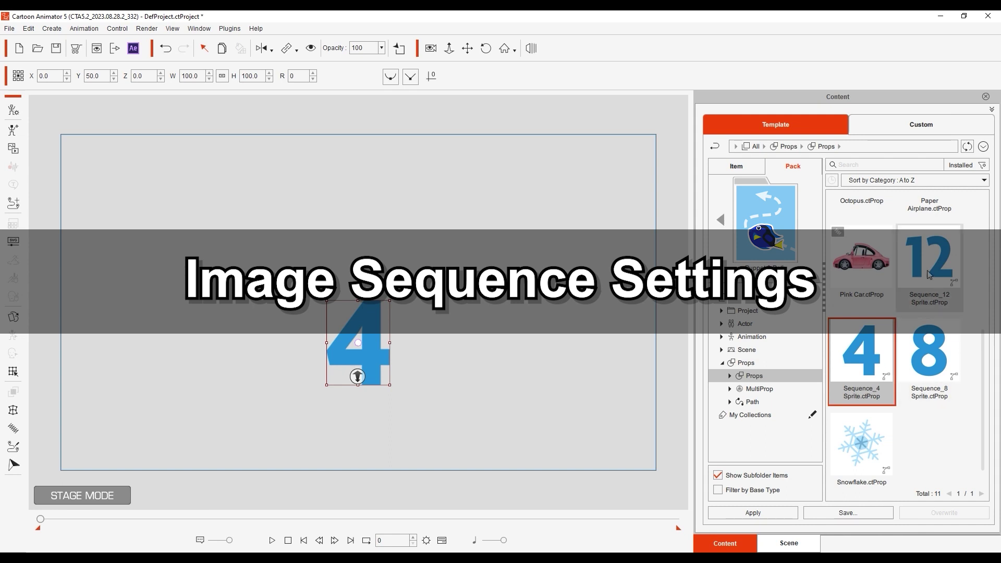
Step: Preview the Sequence_4 Sprite prop switching images, then open it in Composer
click(384, 347)
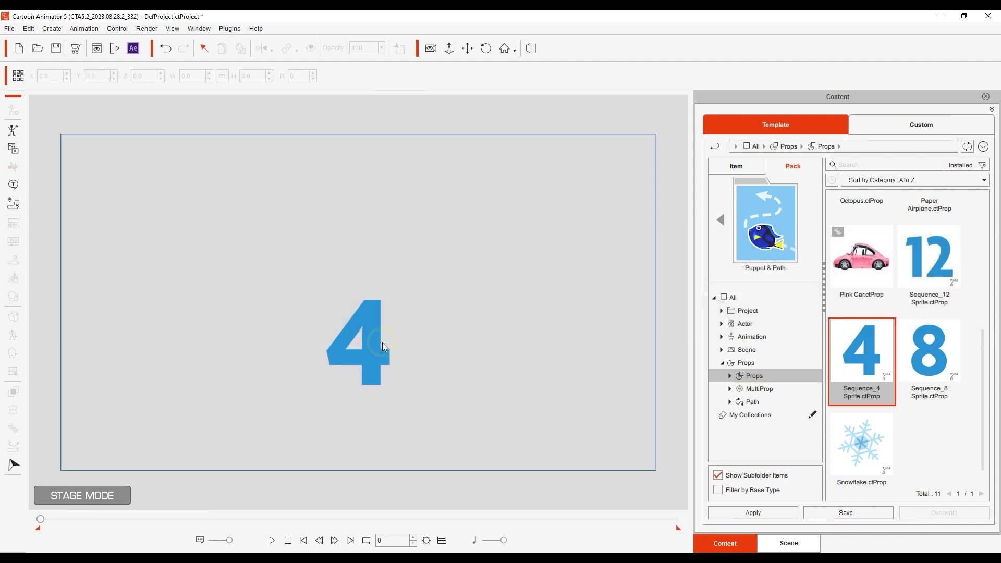
click(363, 345)
click(358, 377)
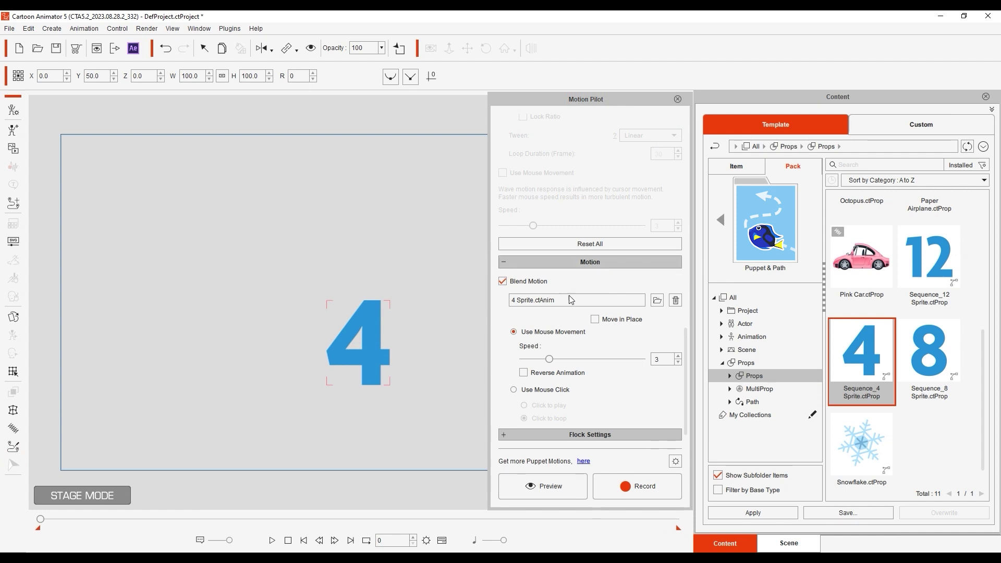
click(546, 486)
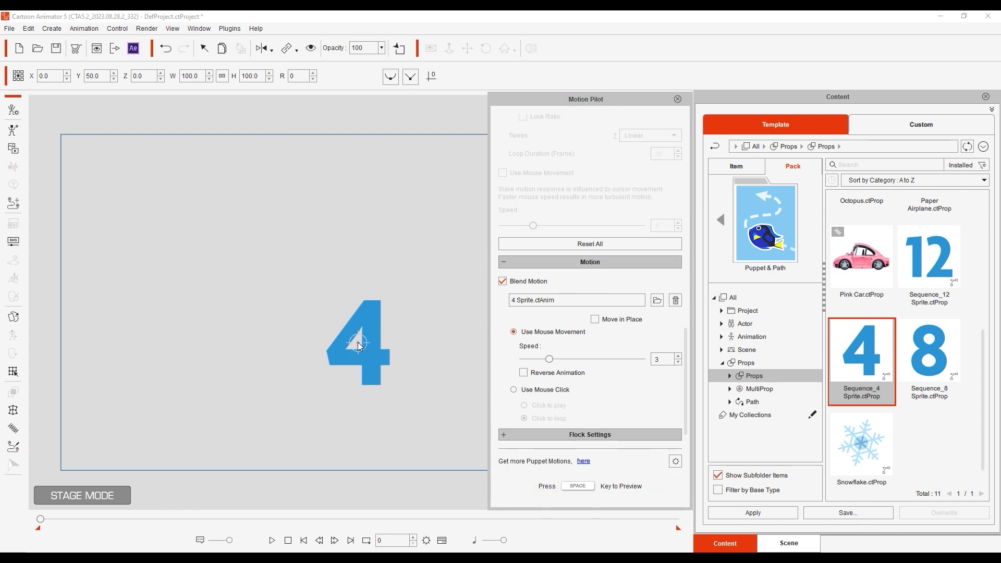
key(space)
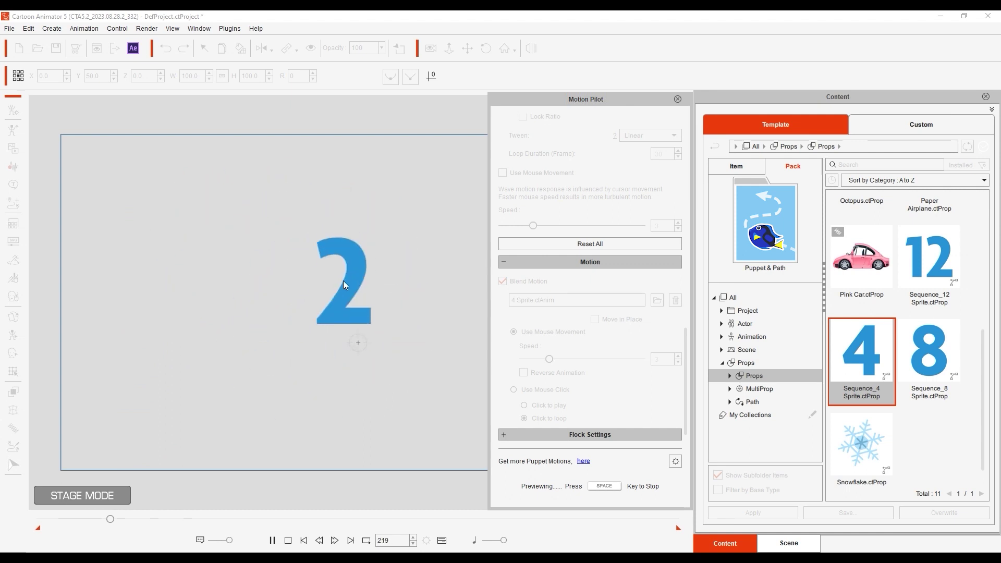
key(space)
click(676, 99)
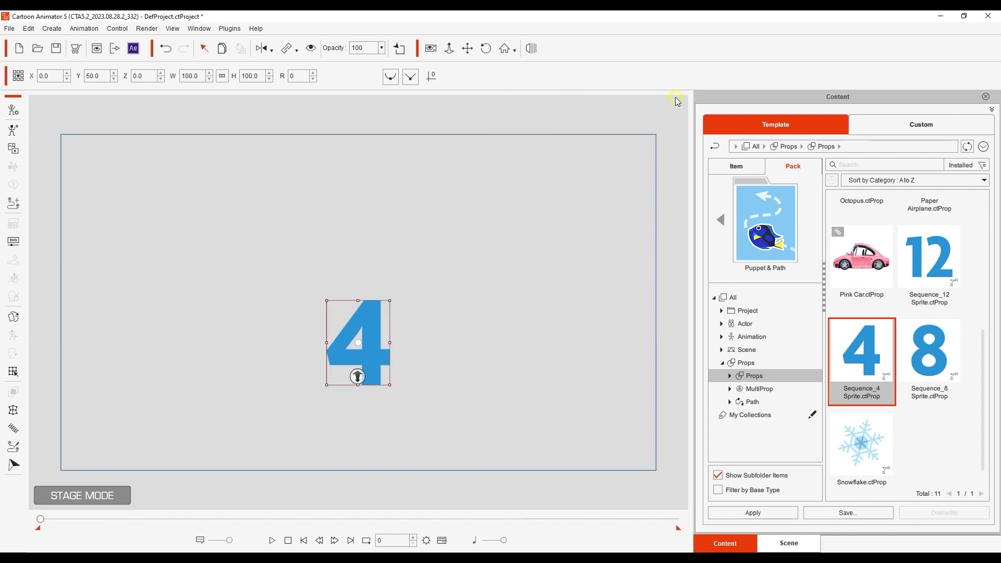
click(19, 111)
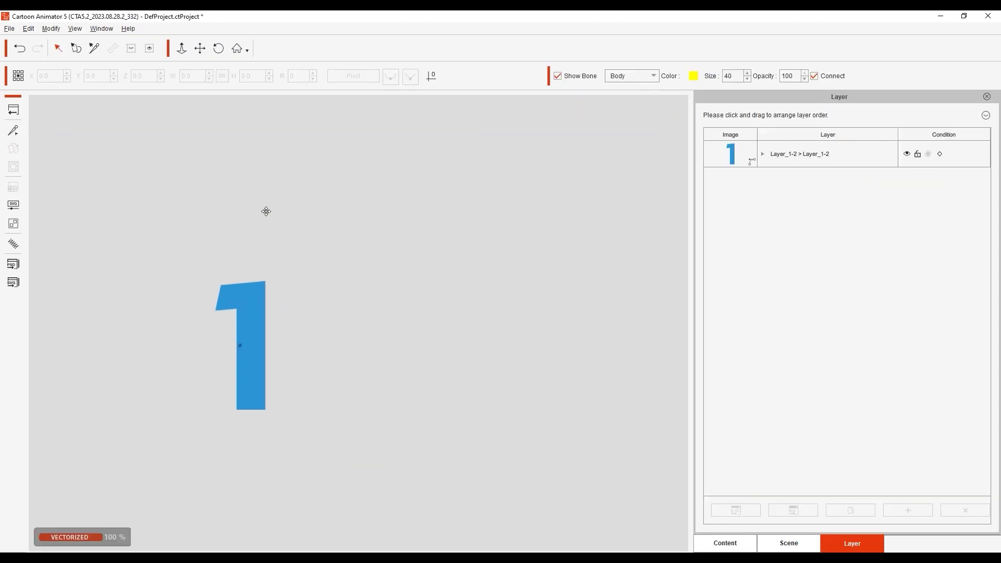
Step: In the Sprite Editor, replace the first sprite image with flame image 01
click(20, 152)
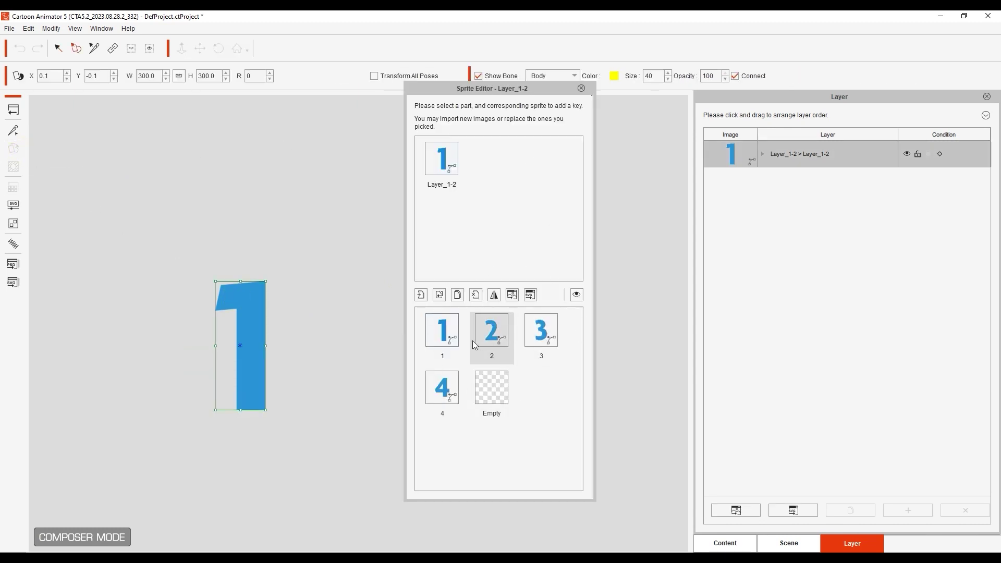
click(551, 342)
click(447, 389)
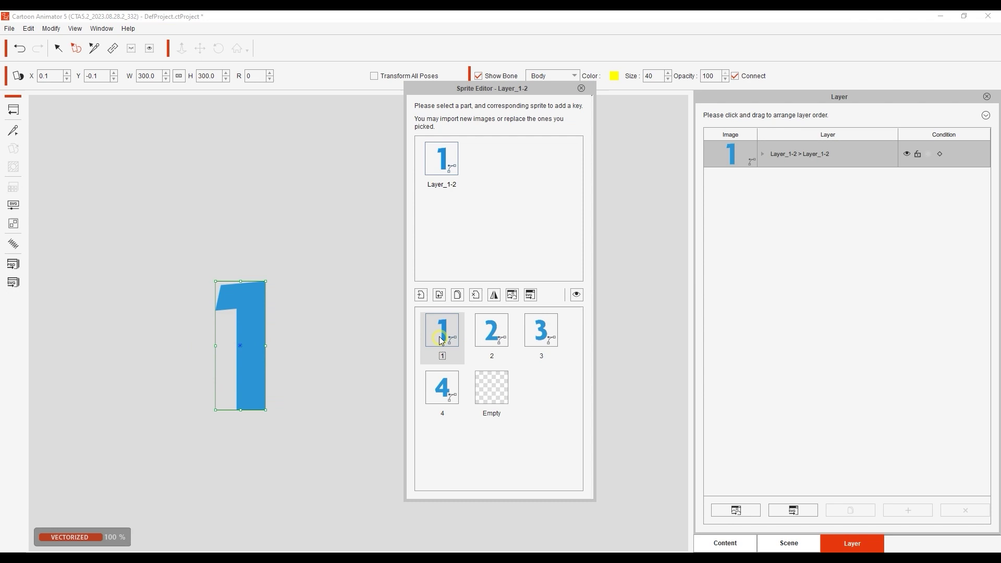
click(439, 295)
click(552, 195)
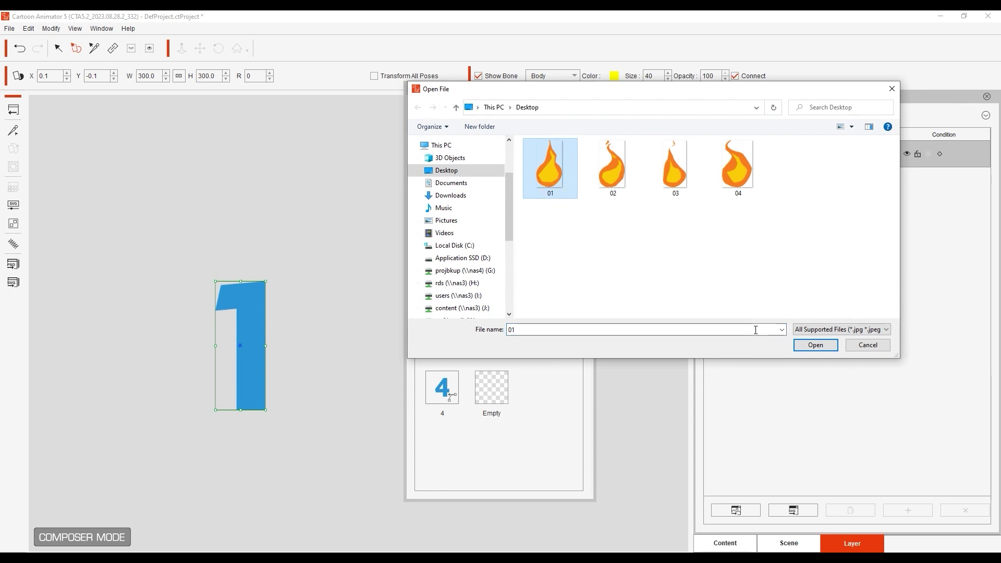
click(814, 346)
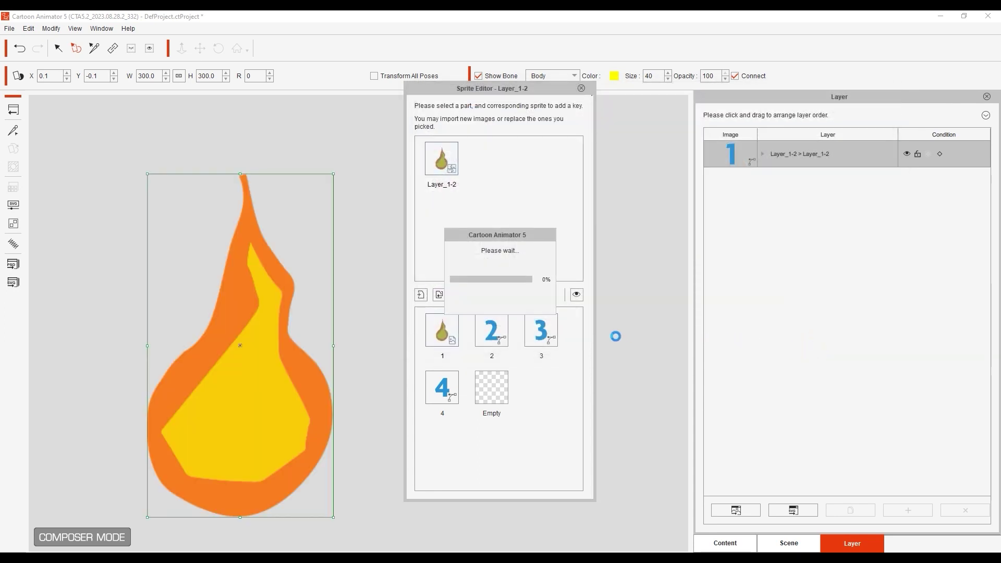
Step: Replace sprite images 2 and 3 with flame images 02 and 03
click(491, 332)
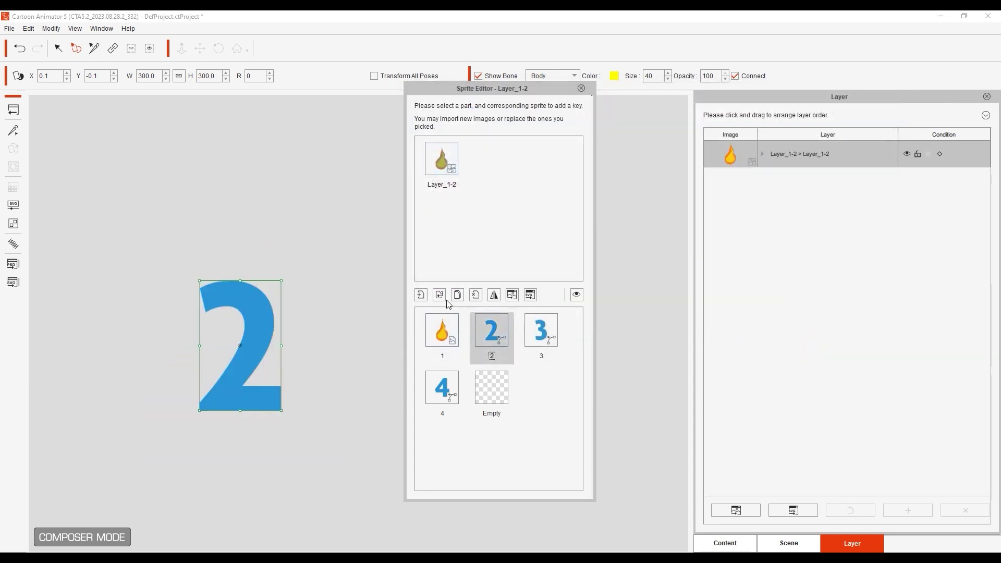
click(440, 295)
click(613, 168)
click(825, 345)
click(541, 332)
click(440, 295)
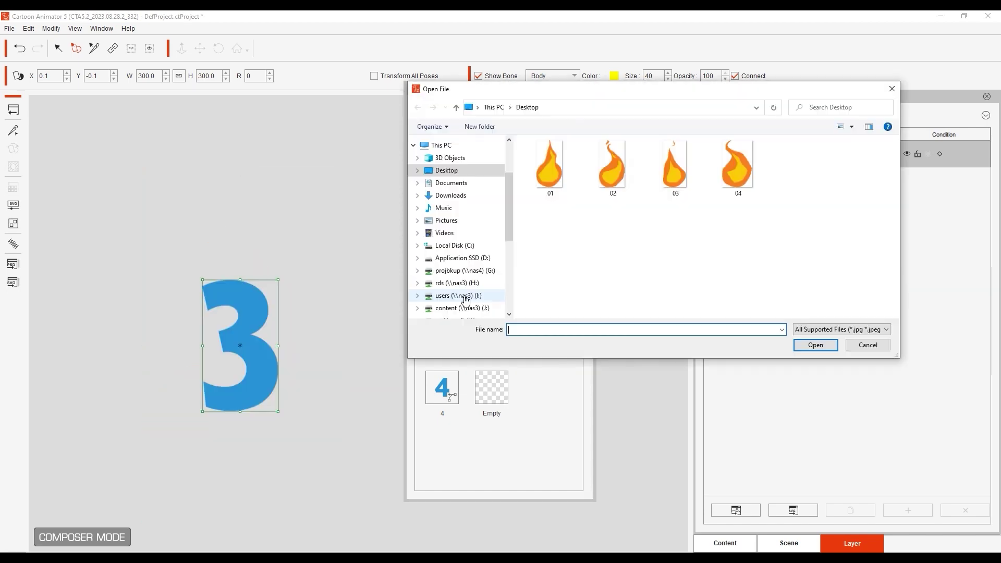
click(676, 168)
click(825, 346)
Step: Replace sprite image 4 with flame image 04, then close the editor and leave sprite editing
click(442, 387)
click(440, 295)
click(738, 168)
click(825, 346)
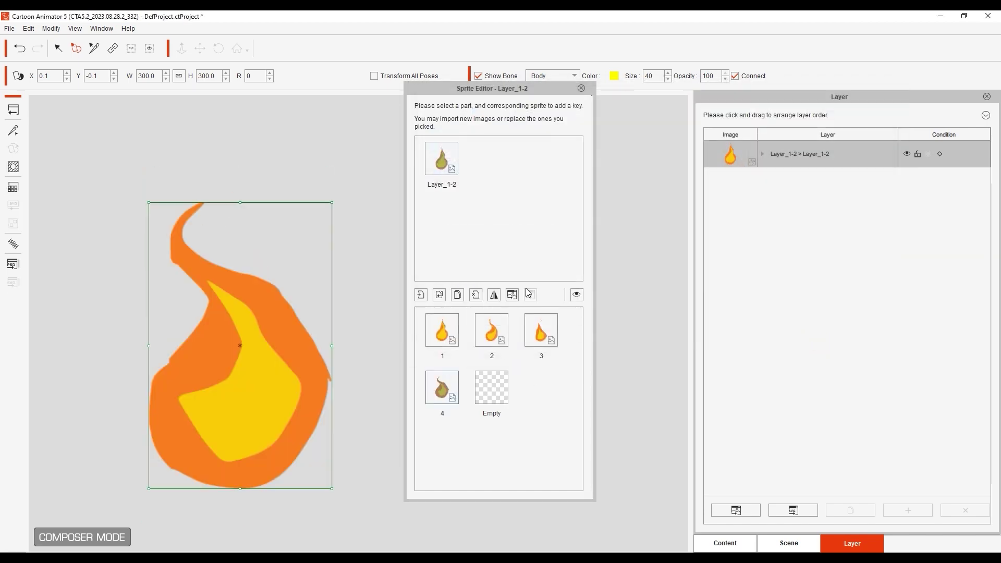
click(442, 332)
click(582, 88)
click(13, 109)
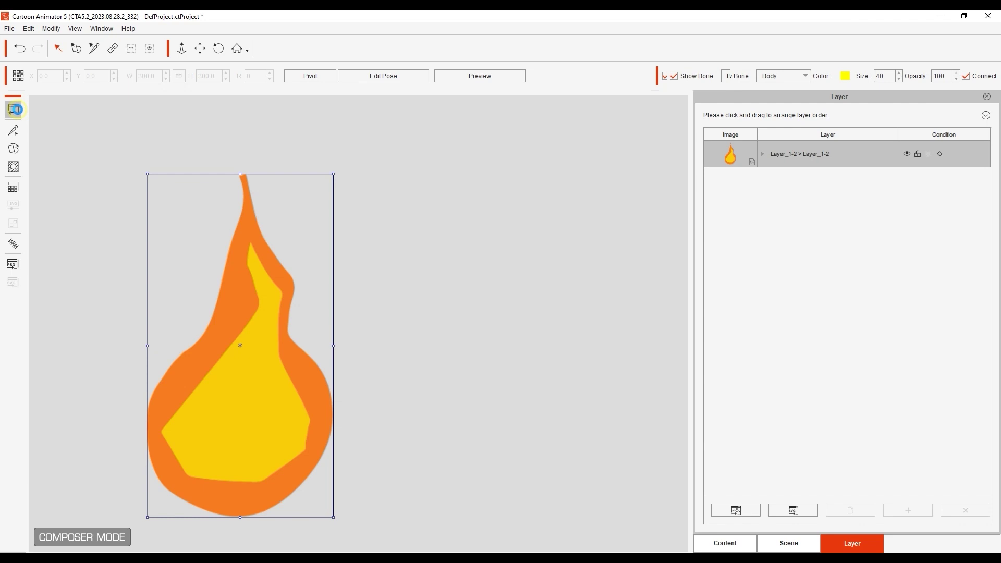
Step: Preview the flame prop blending 4 Sprite.ctAnim at speed 3 as the mouse moves
click(15, 110)
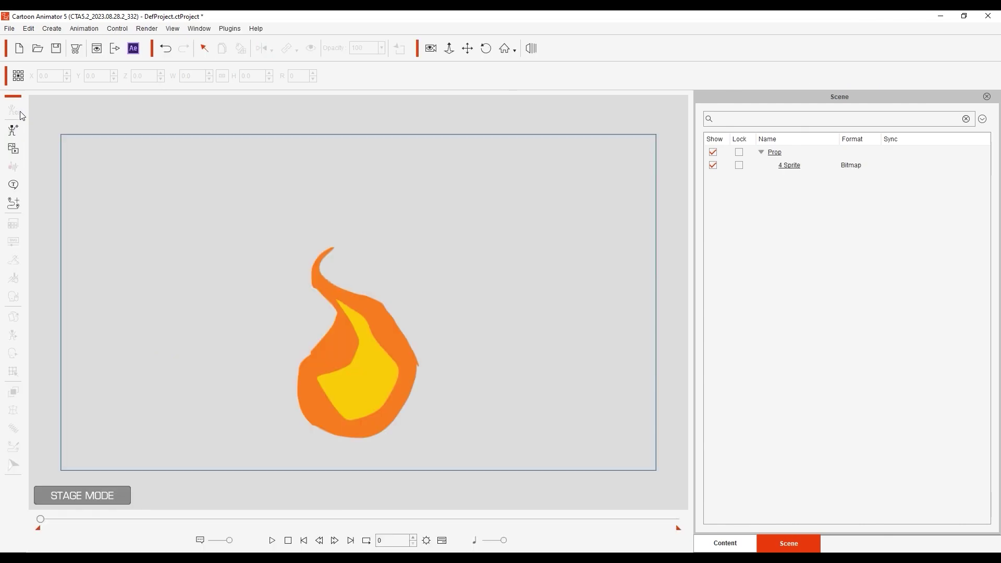
click(364, 327)
click(13, 464)
click(582, 484)
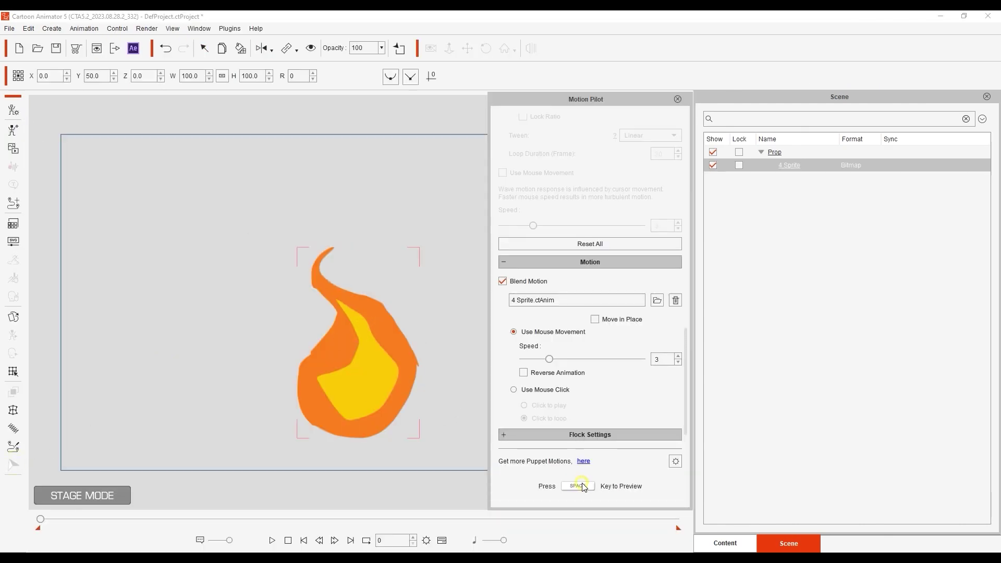
key(space)
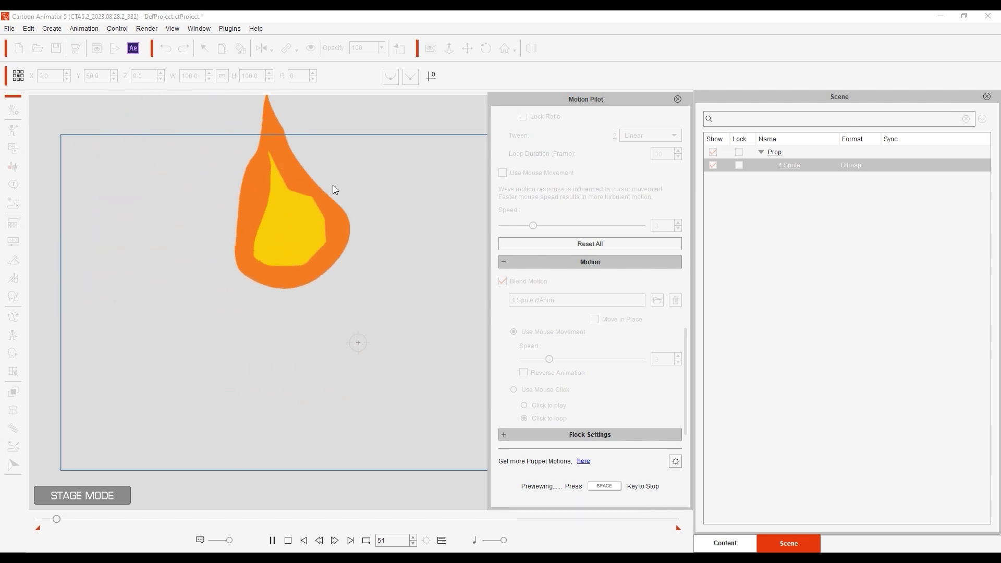